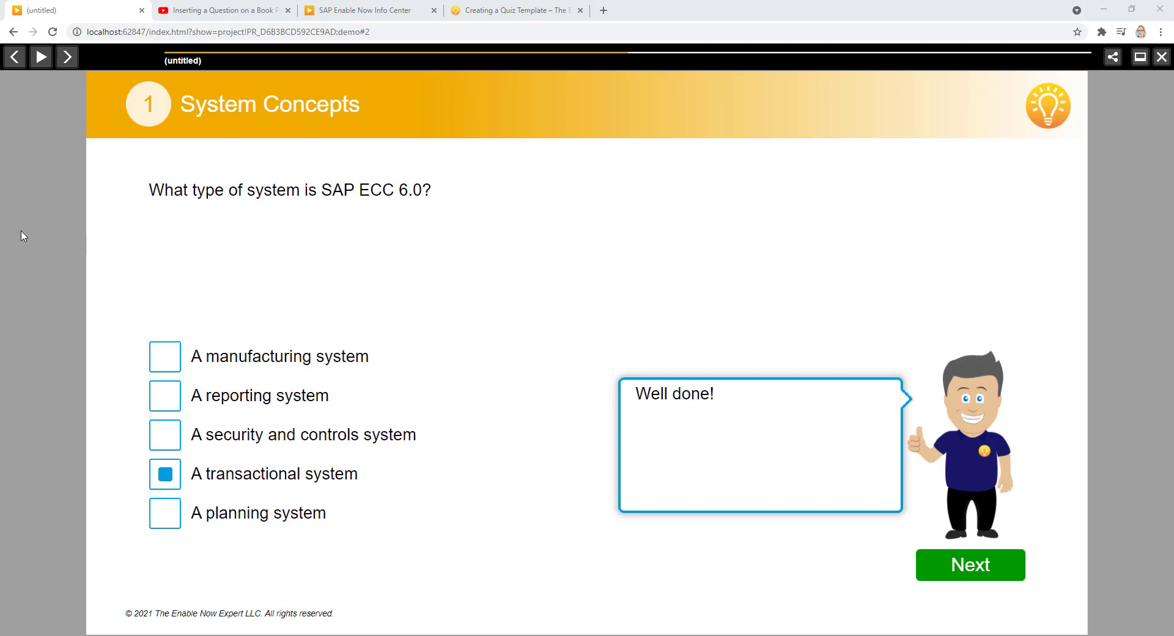
Review the question video page, the Info Center's Quiz Templates page and the Creating a Quiz Template article, returning to the previewed sample question
click(221, 13)
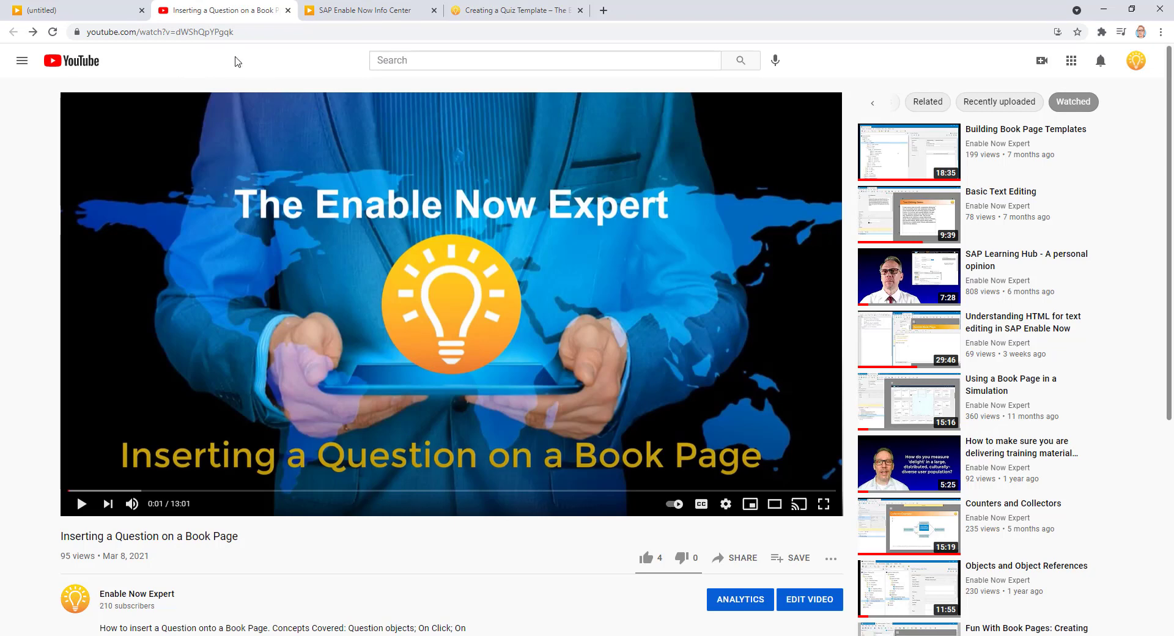
click(90, 14)
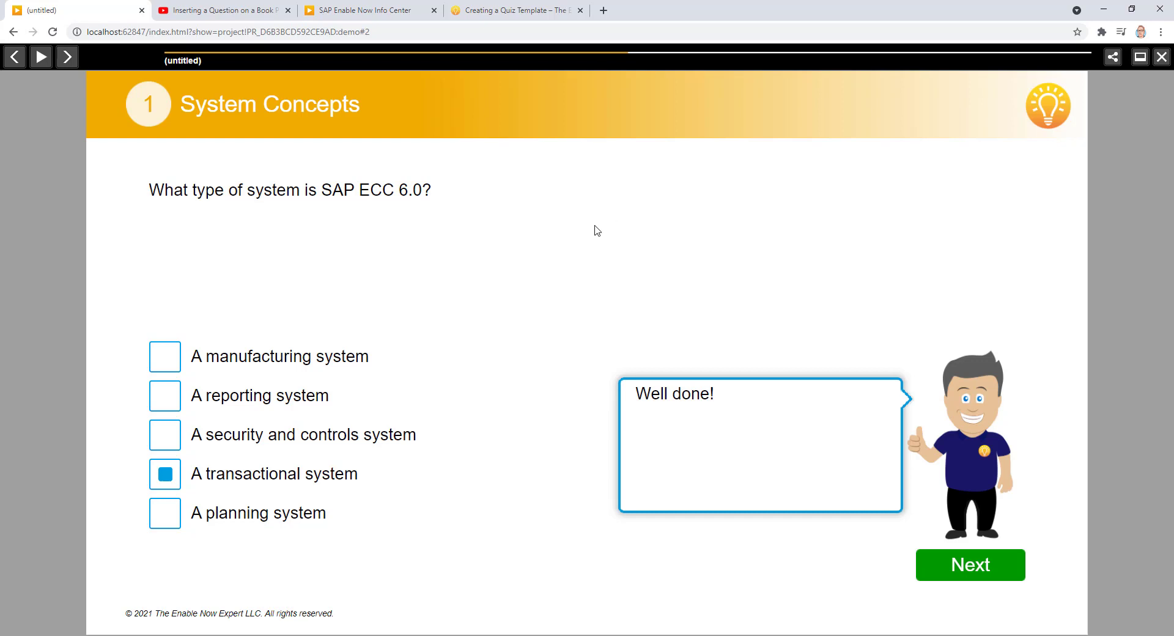
click(379, 12)
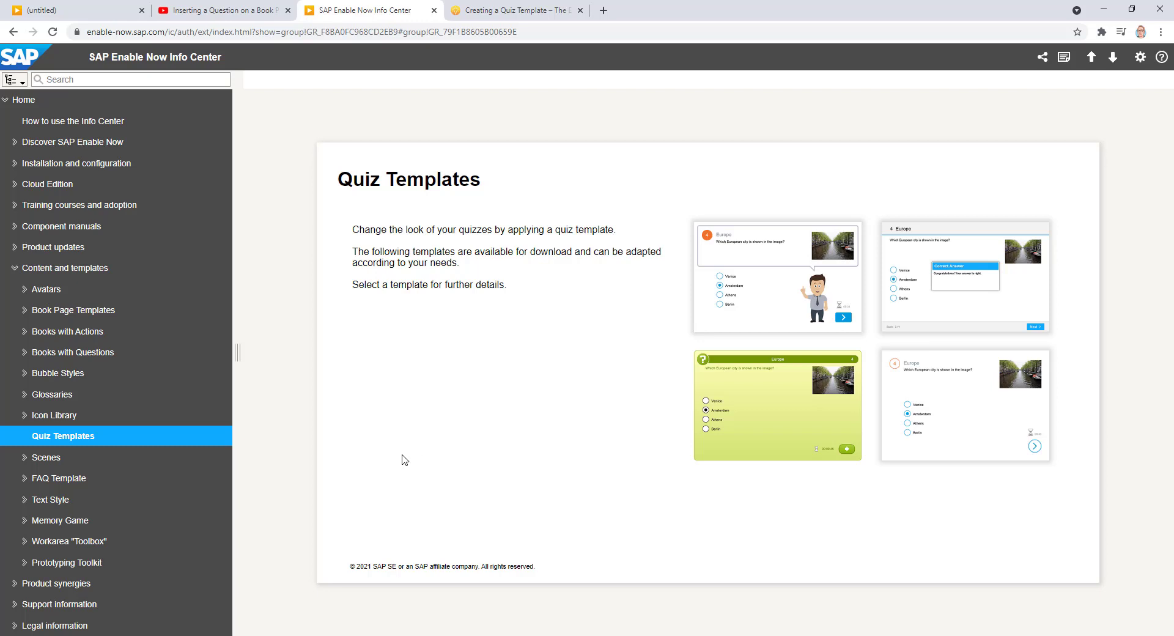
click(527, 13)
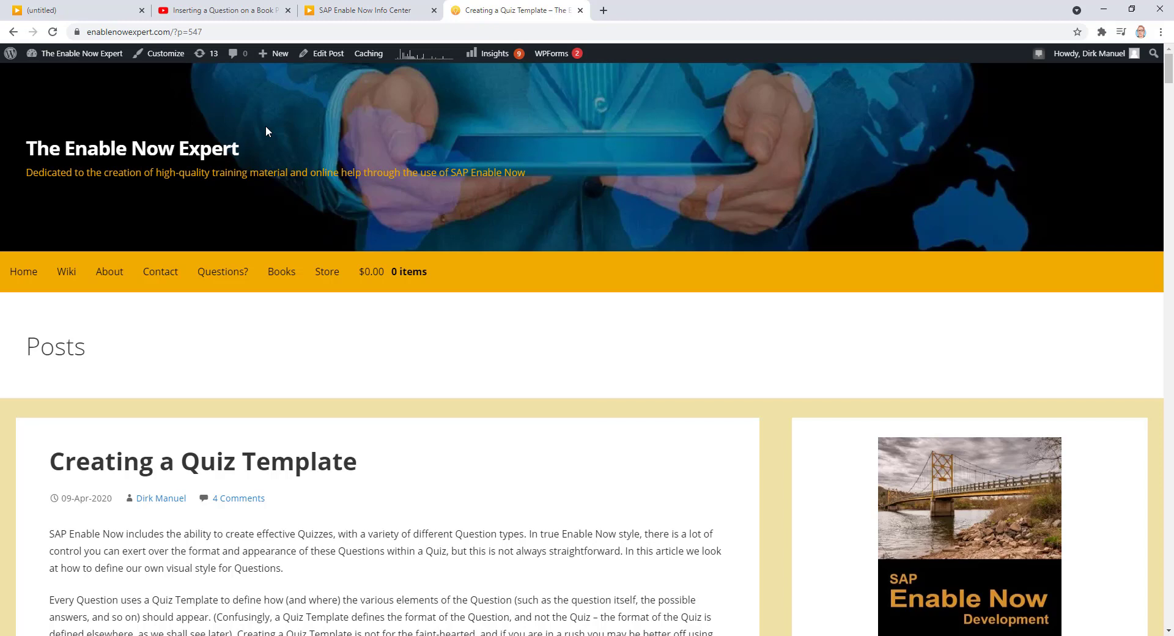
scroll(409, 351, down, 2)
scroll(412, 352, down, 6)
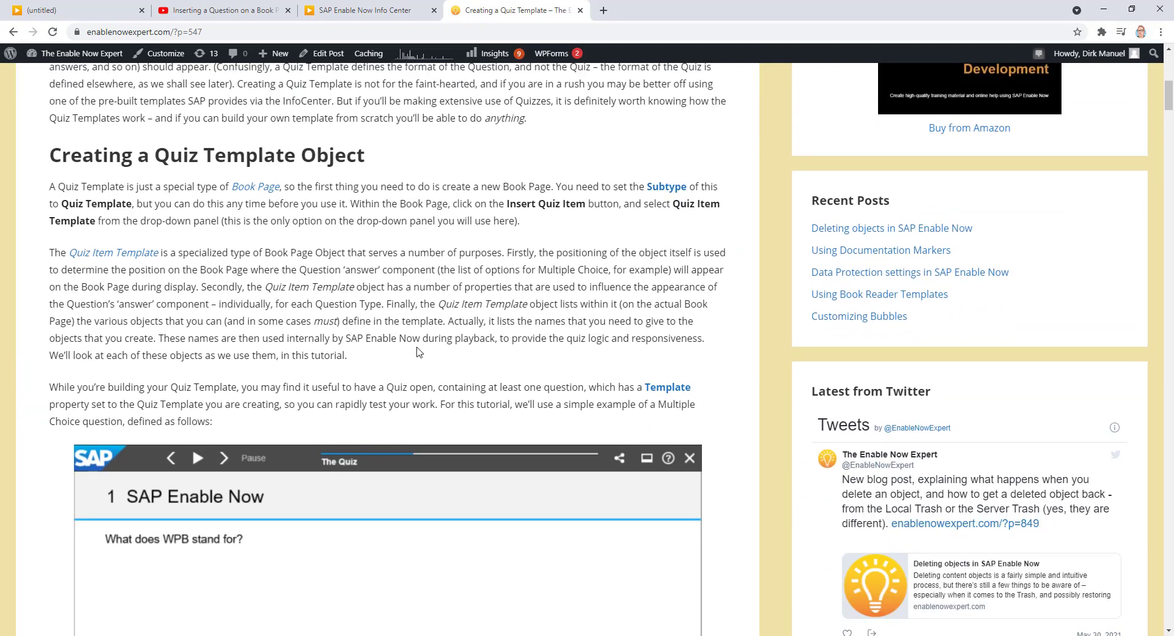
scroll(419, 352, up, 8)
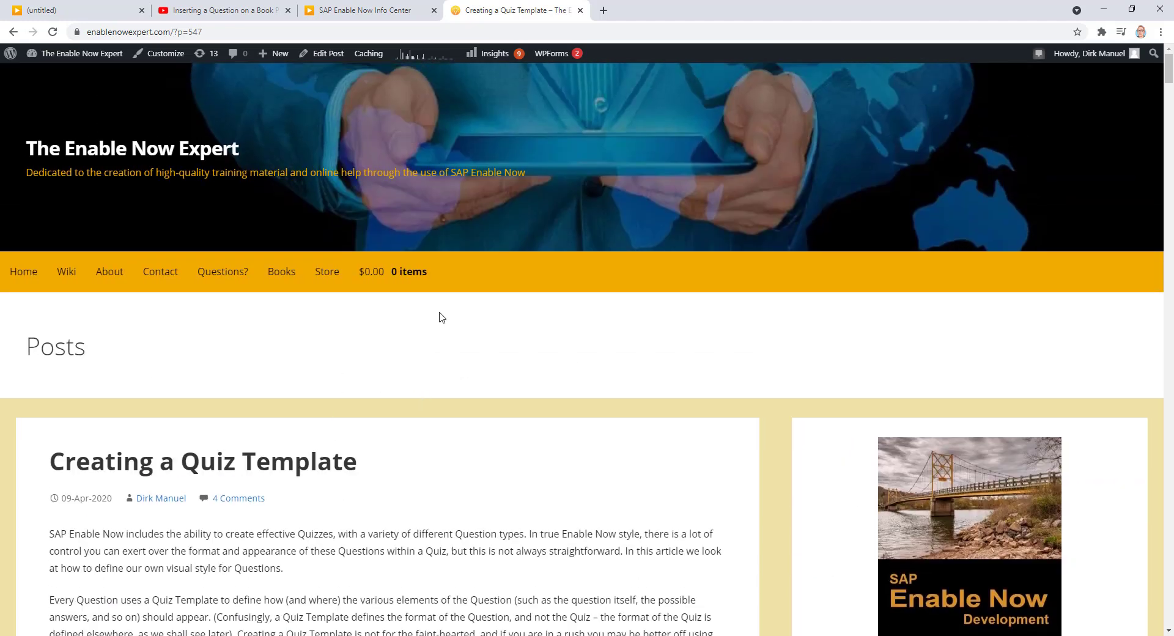
click(54, 10)
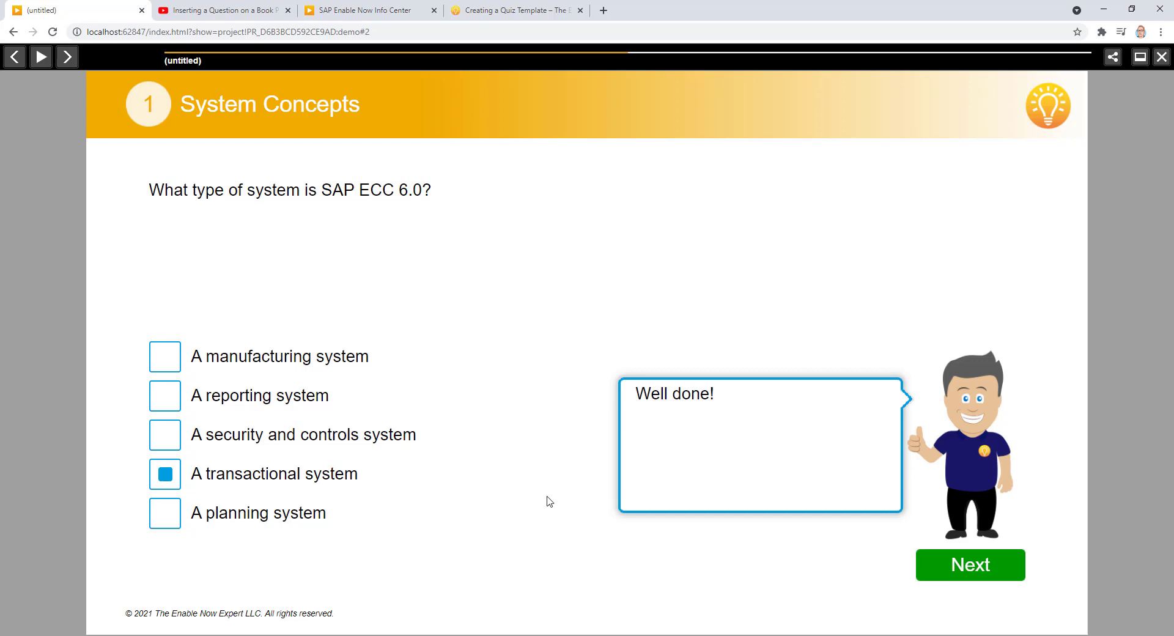
Switch to the SAP Enable Now Workarea, inspect the quiz_element object in GCP Quiz Question Template, and close the template
click(520, 597)
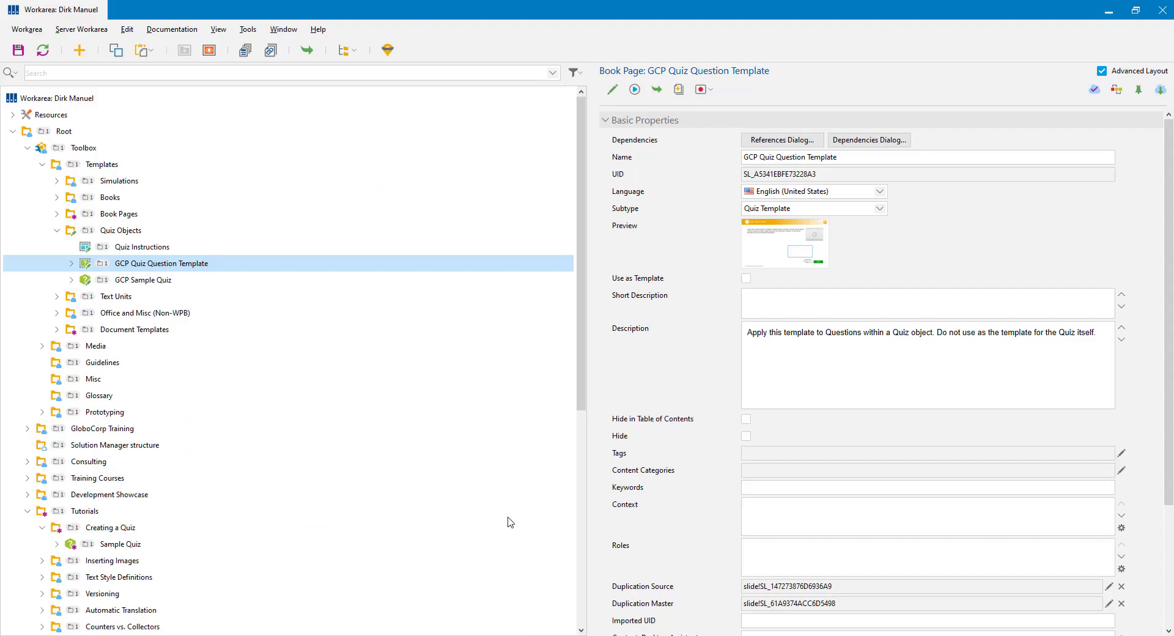
double_click(131, 264)
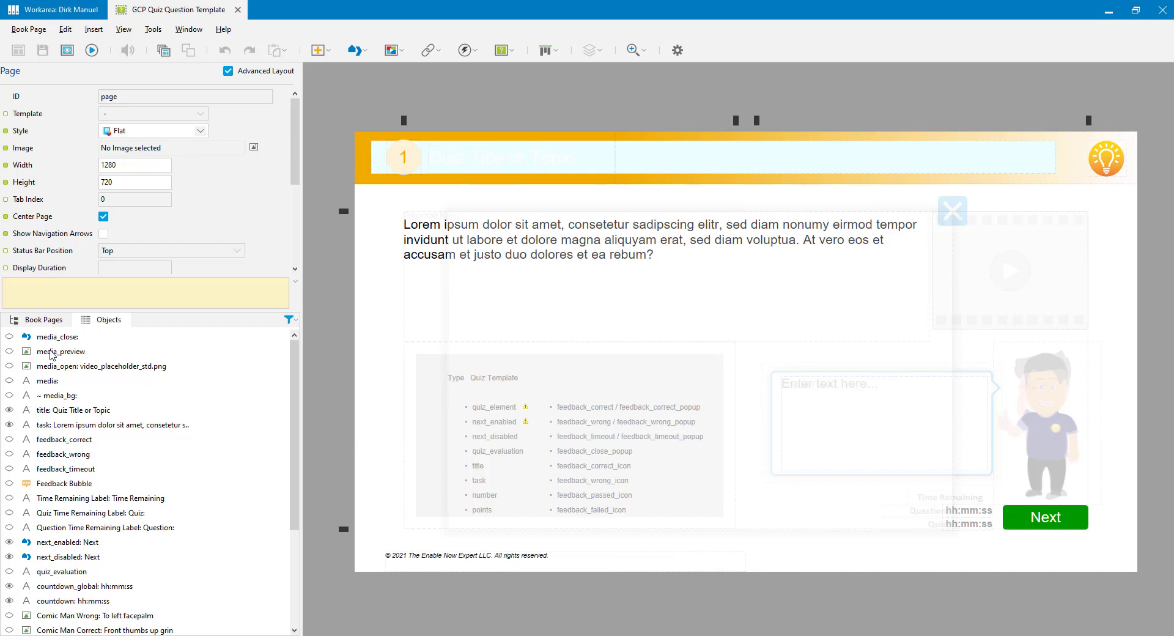
scroll(238, 402, down, 4)
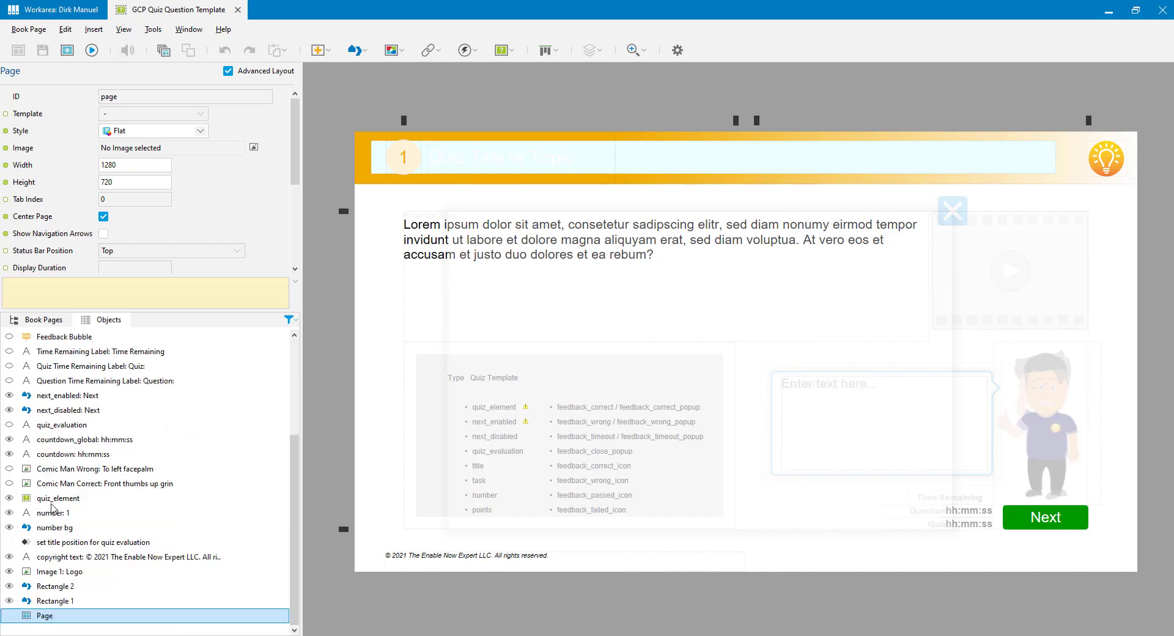
click(52, 498)
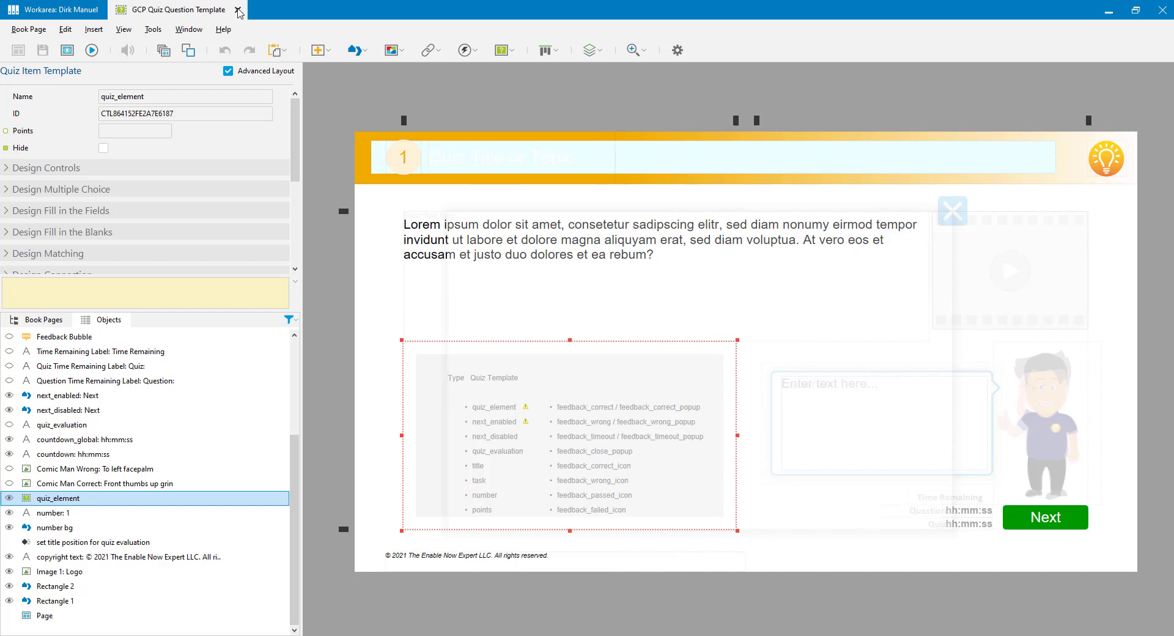
click(237, 10)
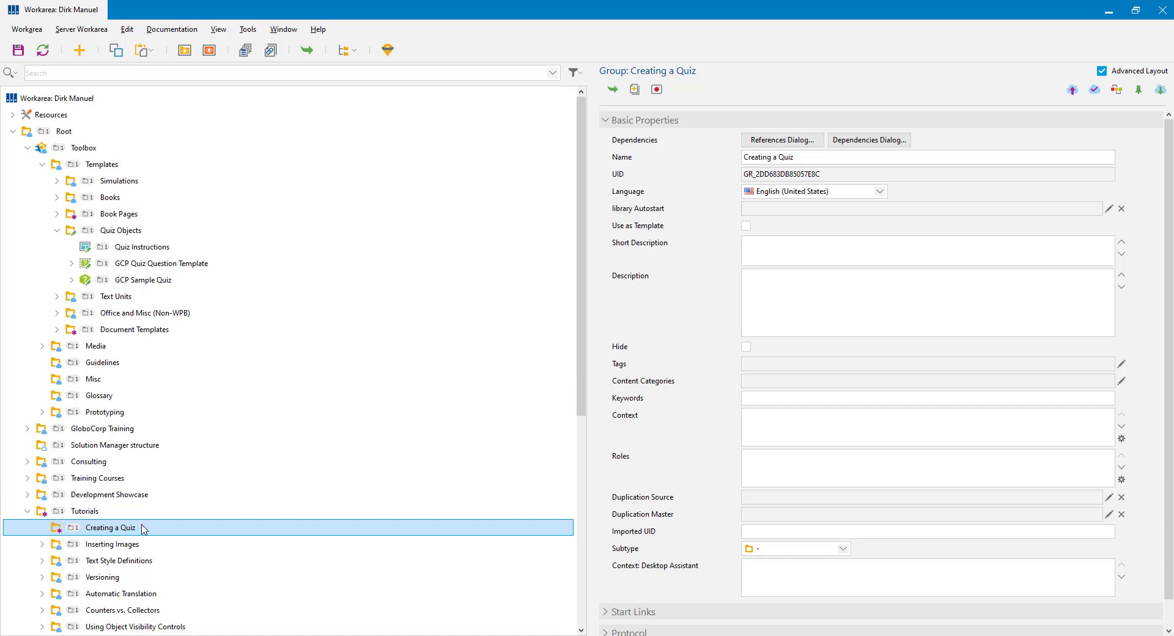
Create a new quiz project named "Sample Quiz" in the Creating a Quiz group, in English (United States) and also saved to the server
click(79, 50)
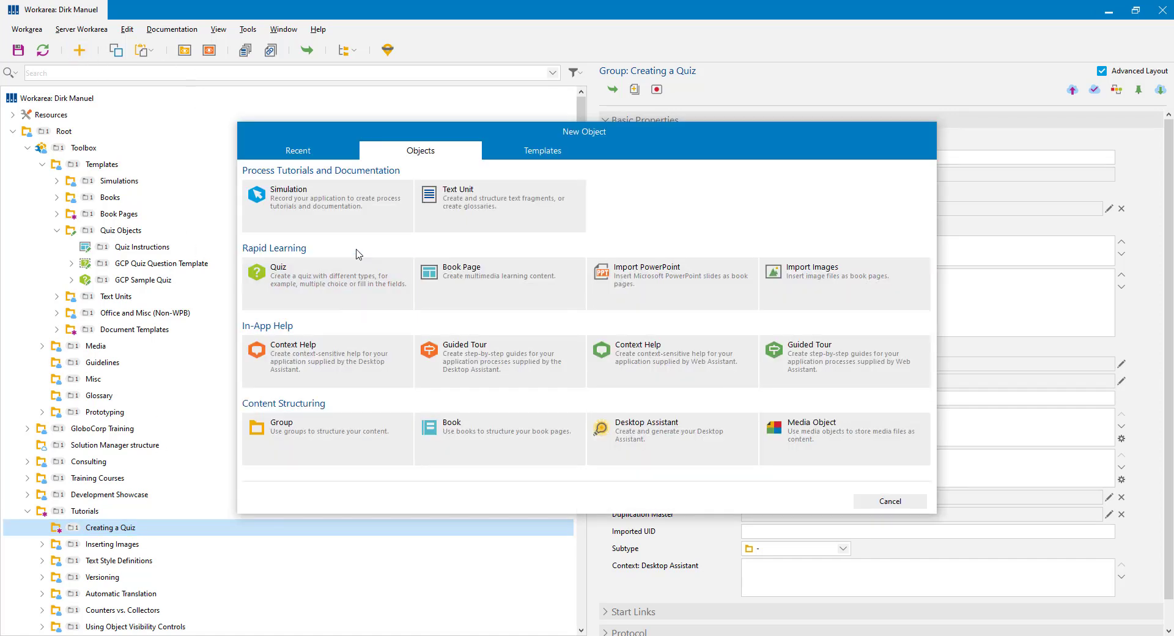
click(326, 285)
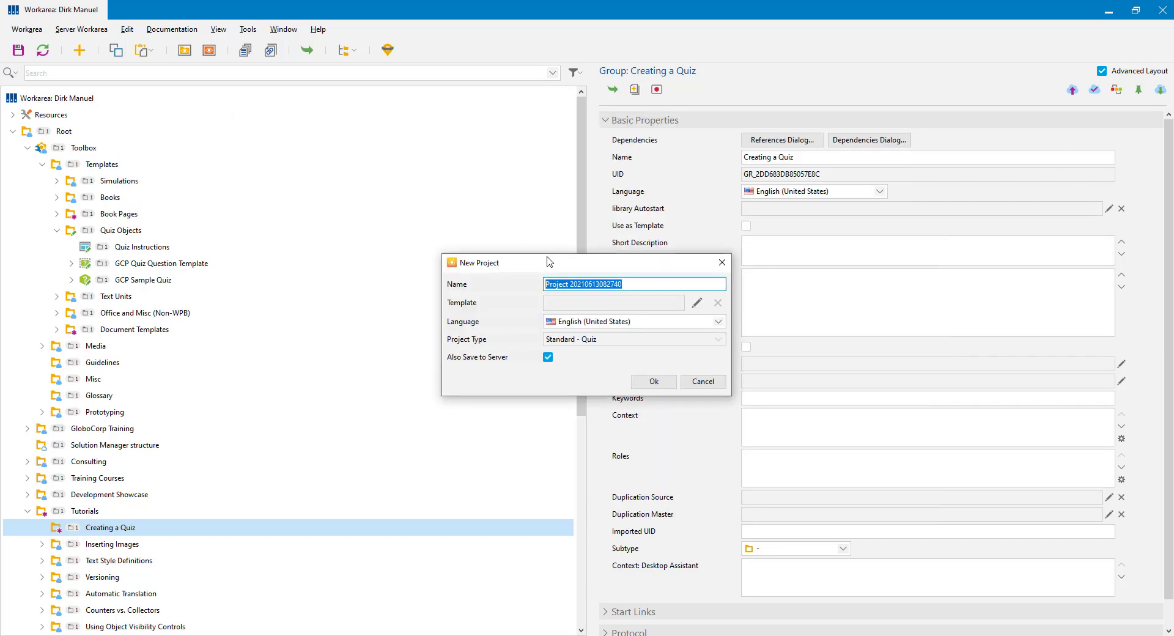
text(Sample Quiz)
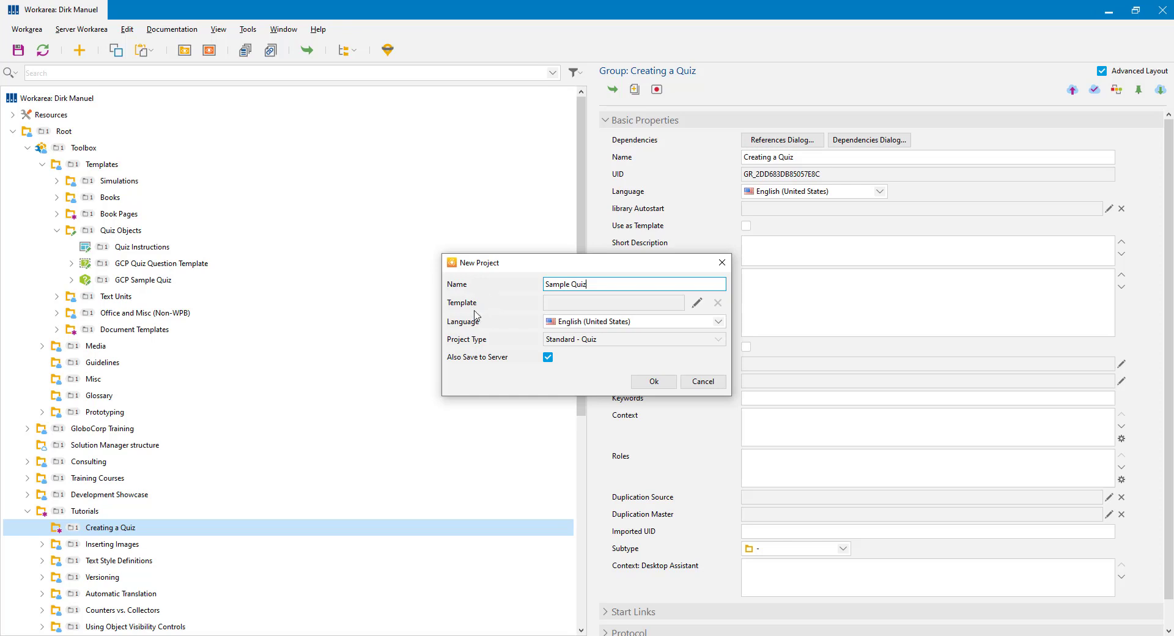
click(661, 384)
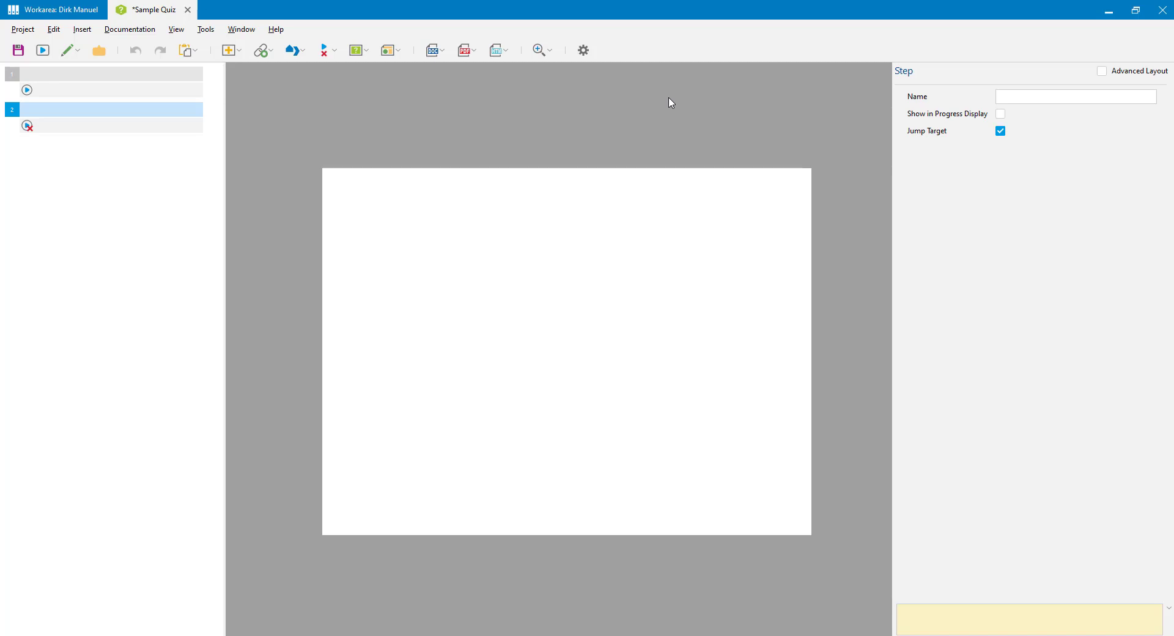
Add a step between the quiz's start and end steps and name it "SAP Navigation Final Assessment"
click(82, 92)
click(82, 126)
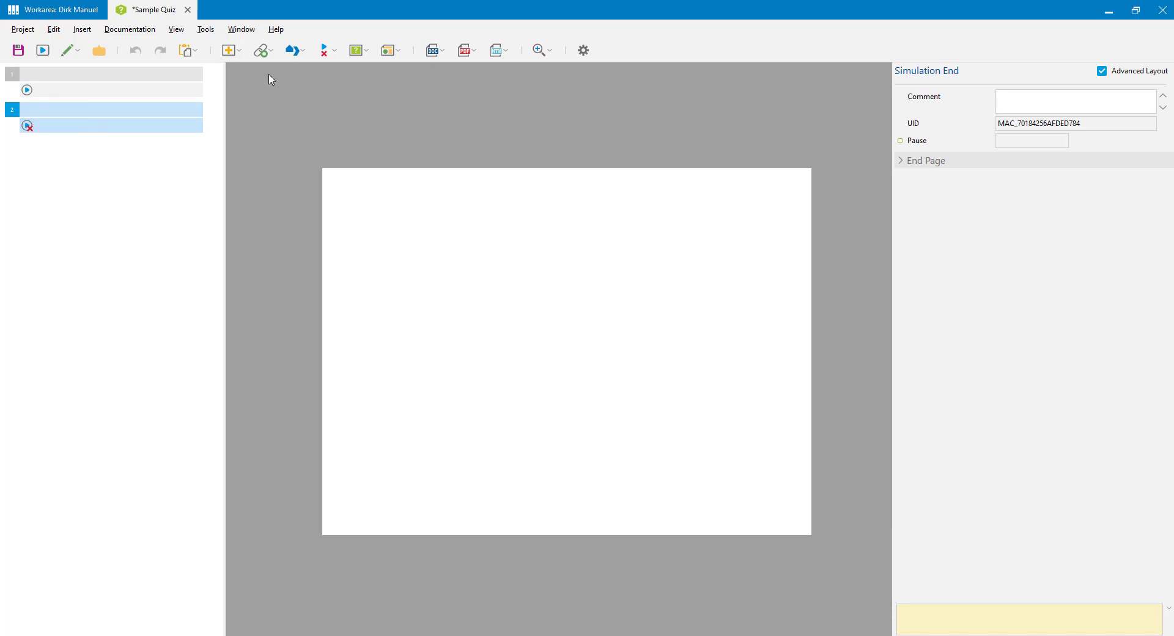
click(164, 80)
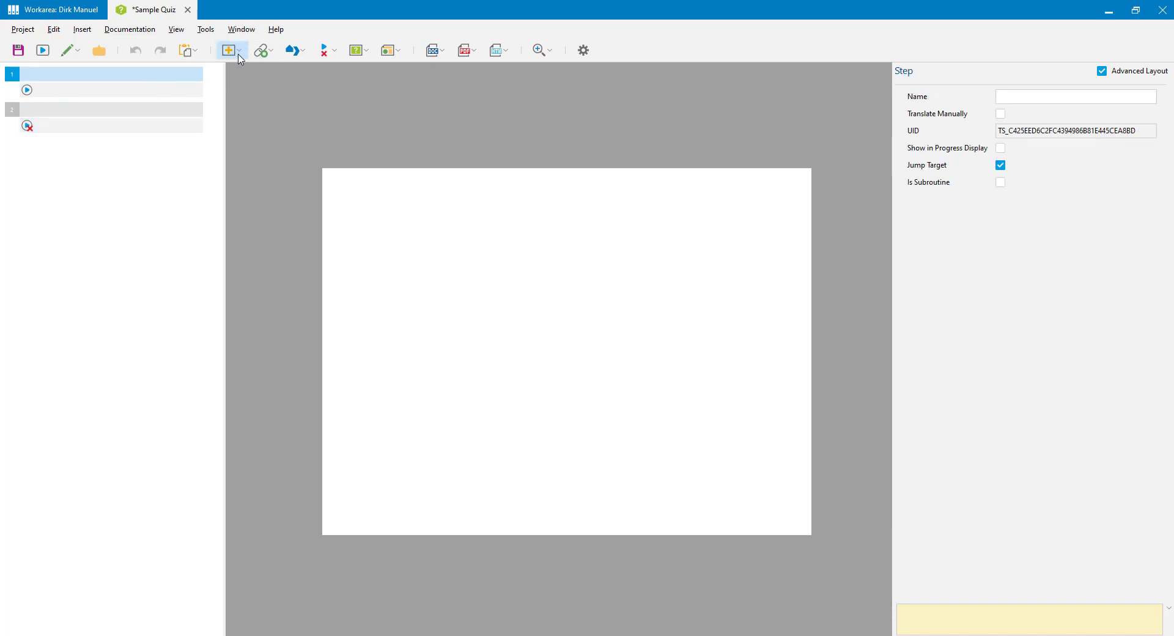
click(90, 30)
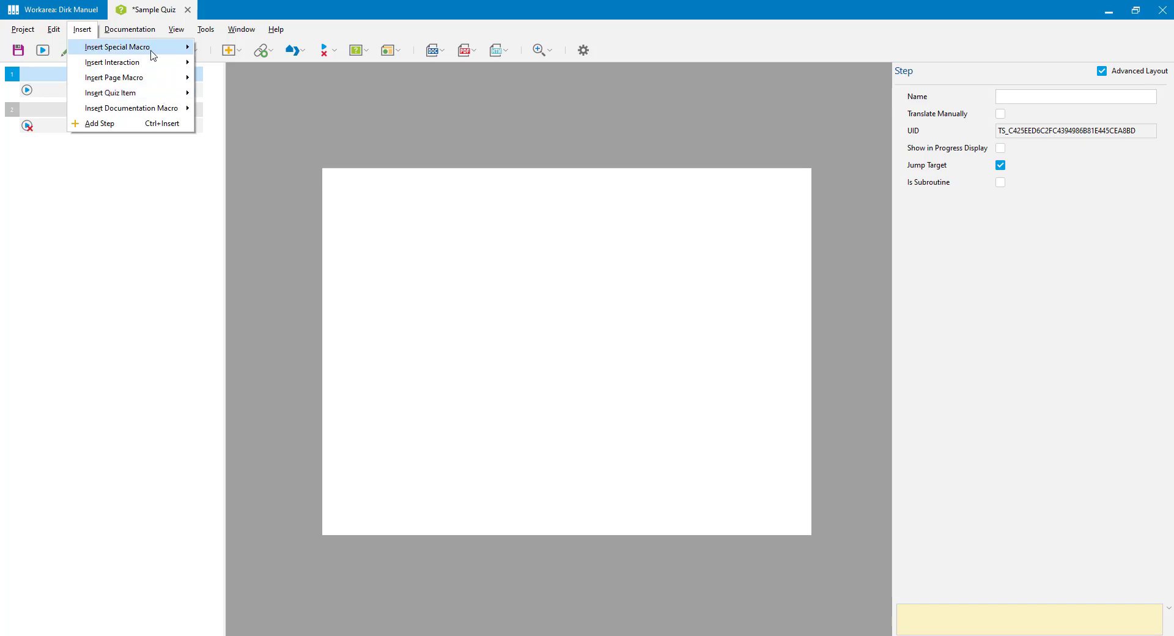
click(165, 123)
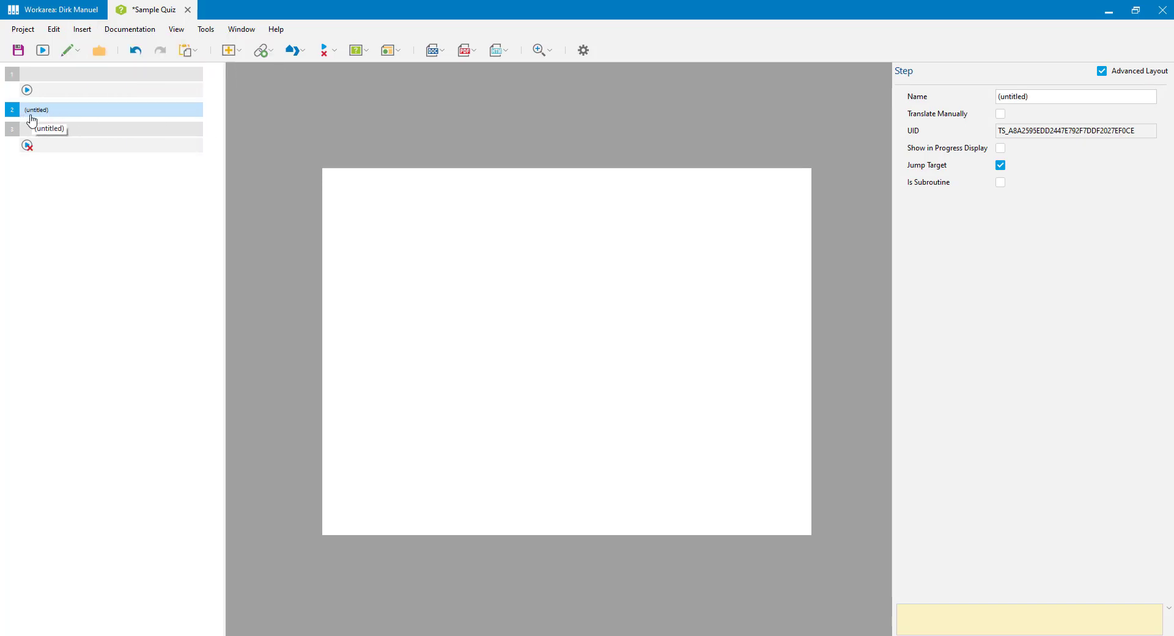
click(1067, 97)
text(SAP Navigation Final Assessment)
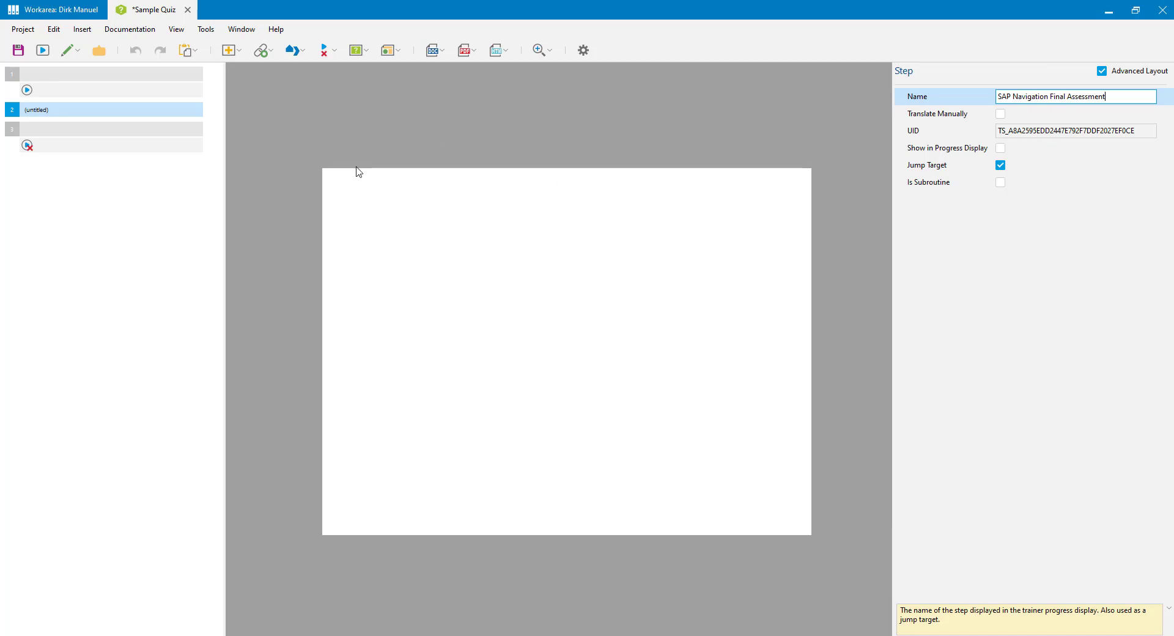
Insert a Multiple Choice question in the SAP Navigation Final Assessment step and apply the GCP Quiz Question Template to it
click(369, 52)
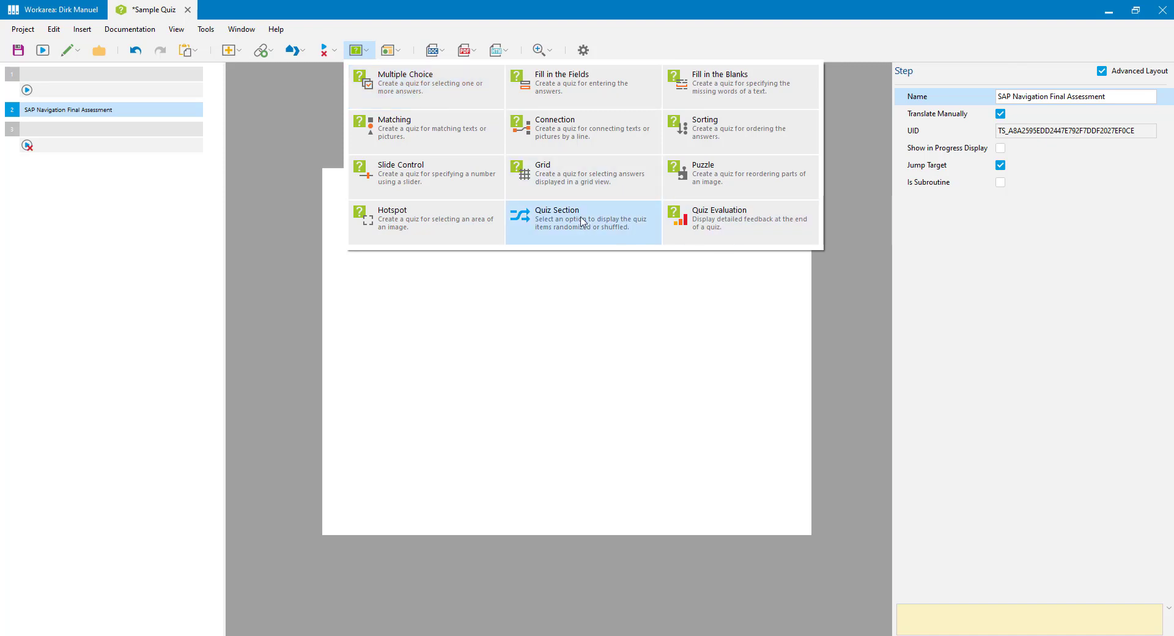
click(482, 95)
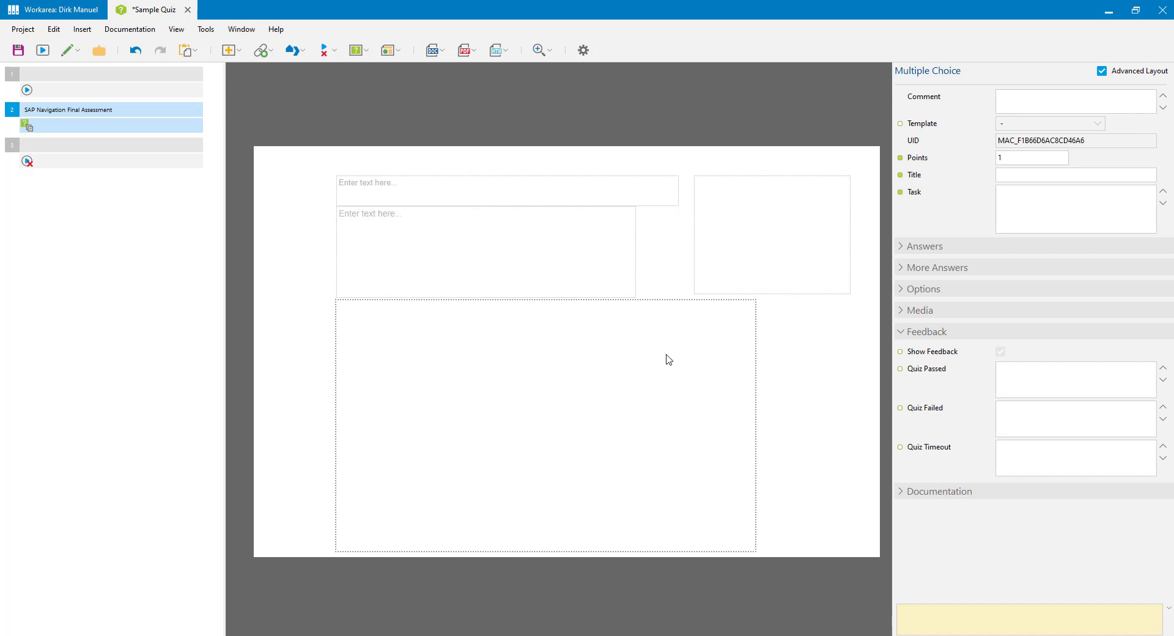
click(901, 125)
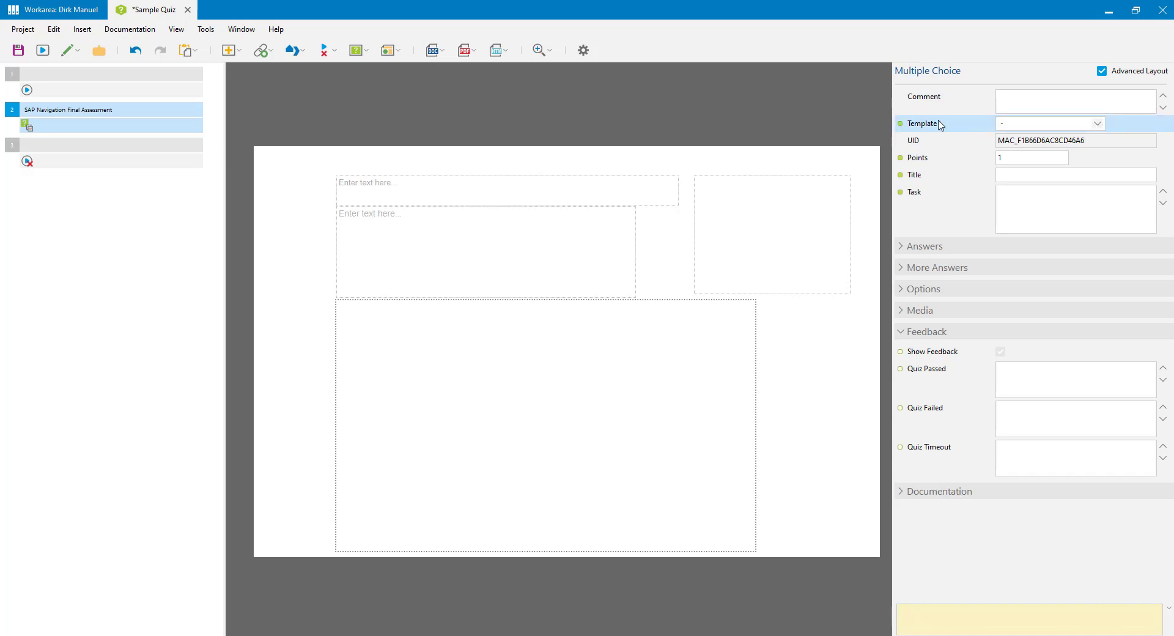
click(1098, 124)
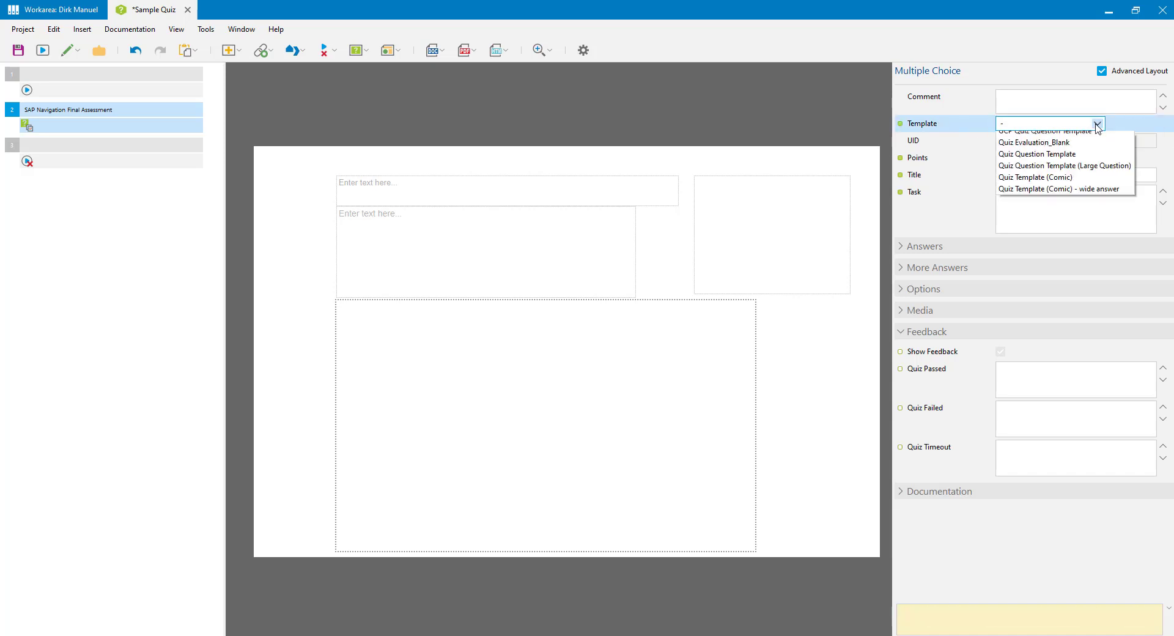
click(1078, 153)
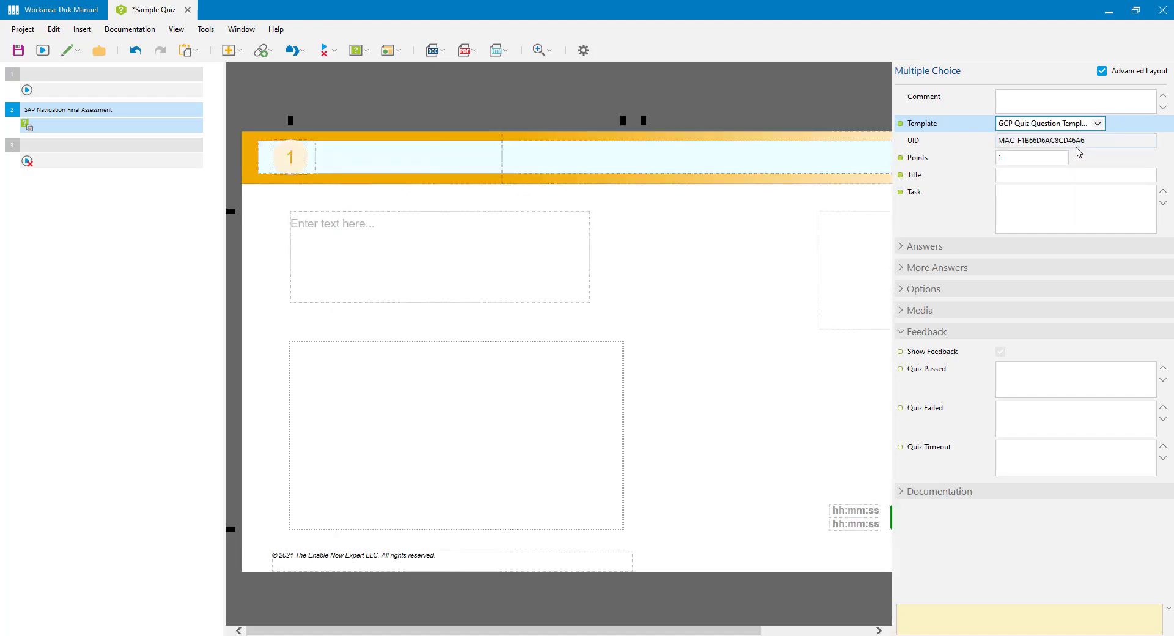
scroll(718, 255, down, 1)
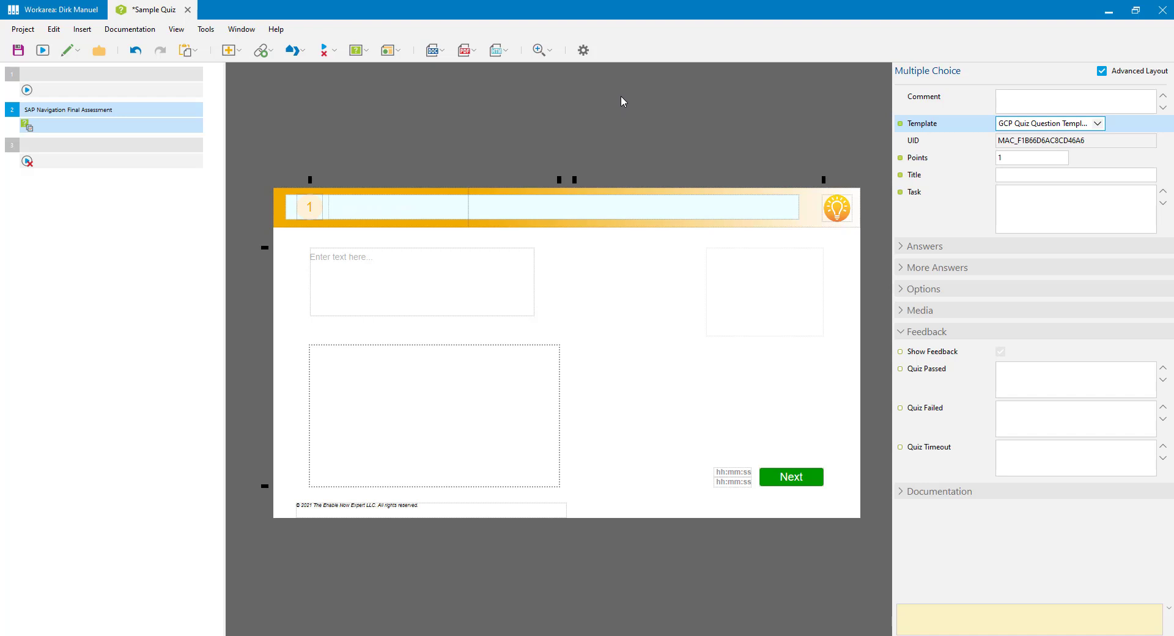
Set the question's title to "System Concepts" and its task text to "What type of system is SAP ECC 6.0?"
click(1048, 175)
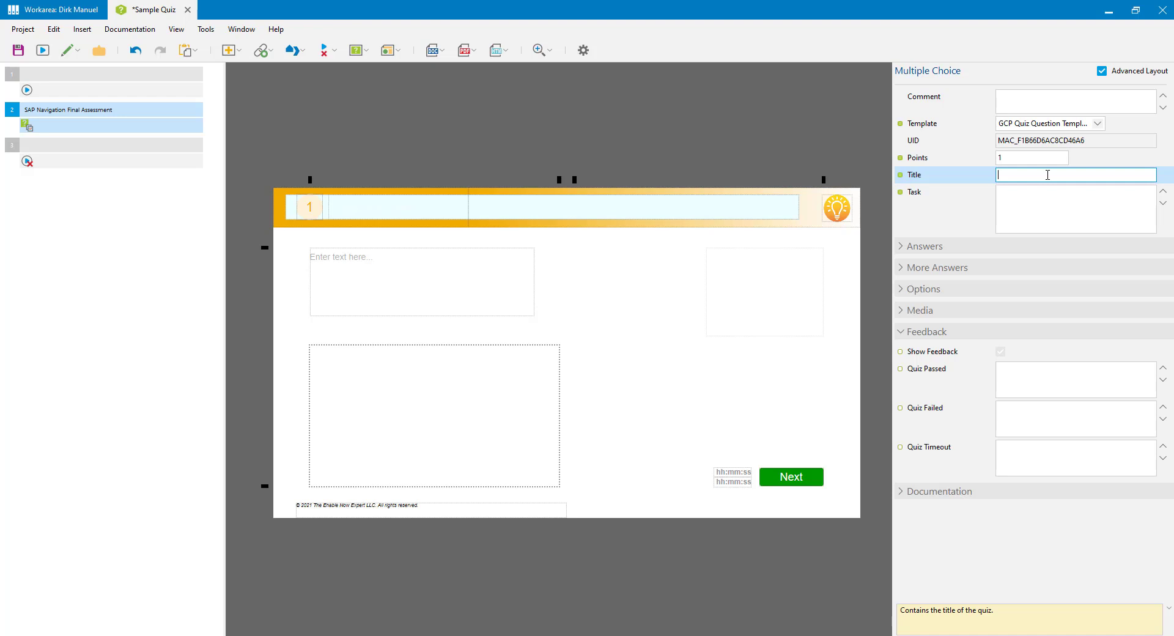
text(System Concepts)
click(1071, 217)
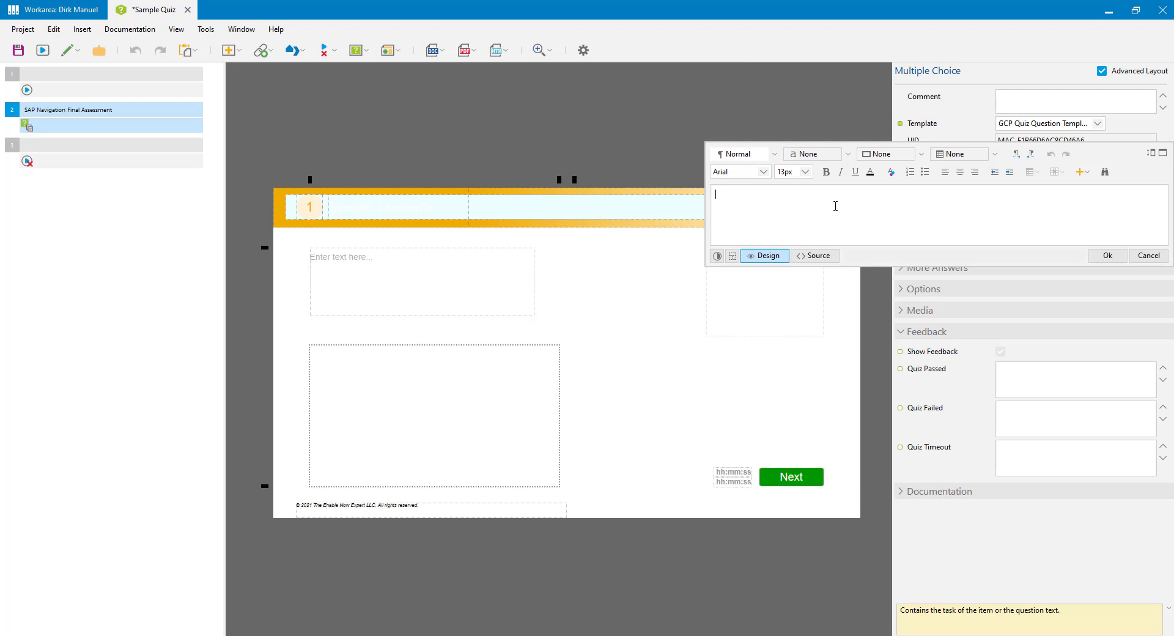
text(What type of system is SAP ECC 6.0?)
click(1108, 255)
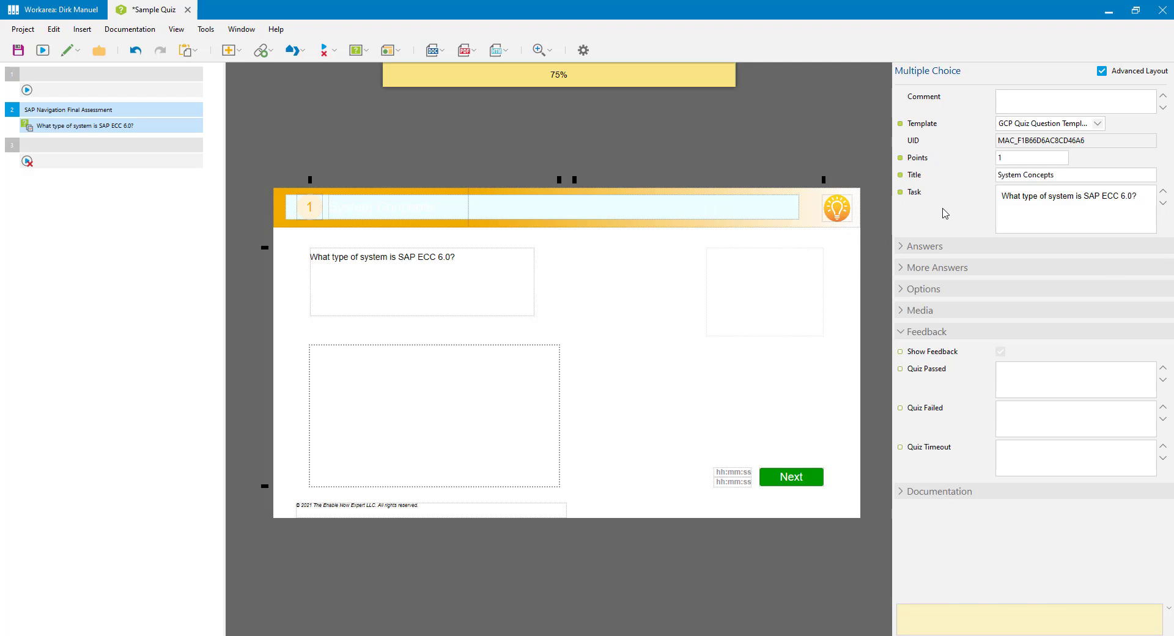
Enter five answers: "A planning system", "A security and controls system", "A reporting system", "A transactional system" (marked correct) and "A manufacturing system"
click(903, 247)
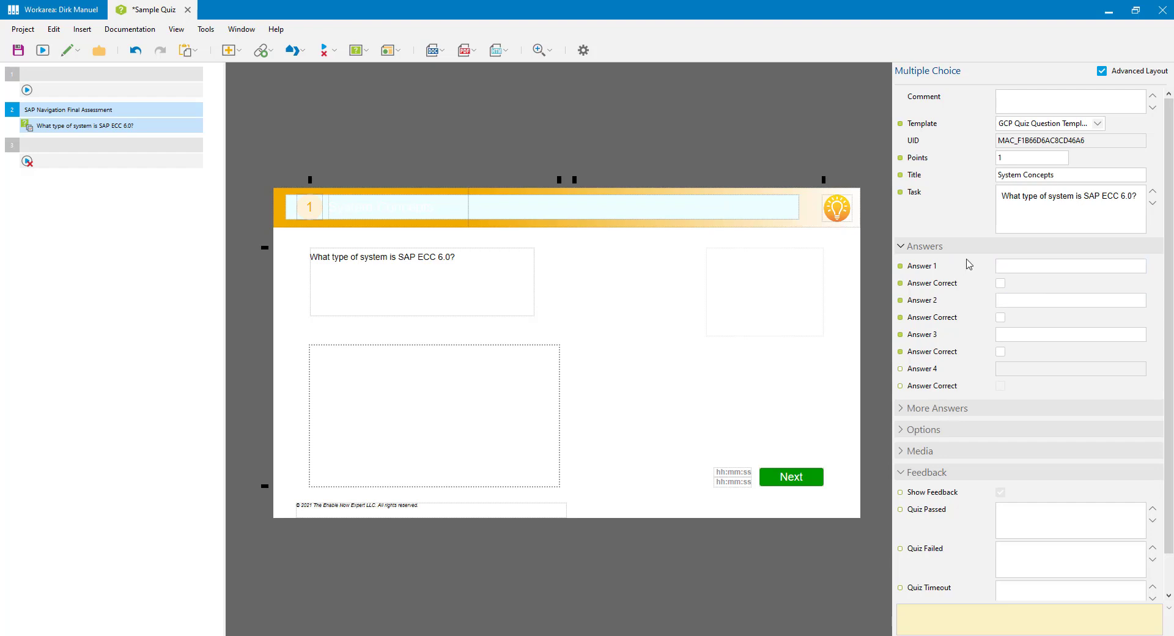
click(903, 409)
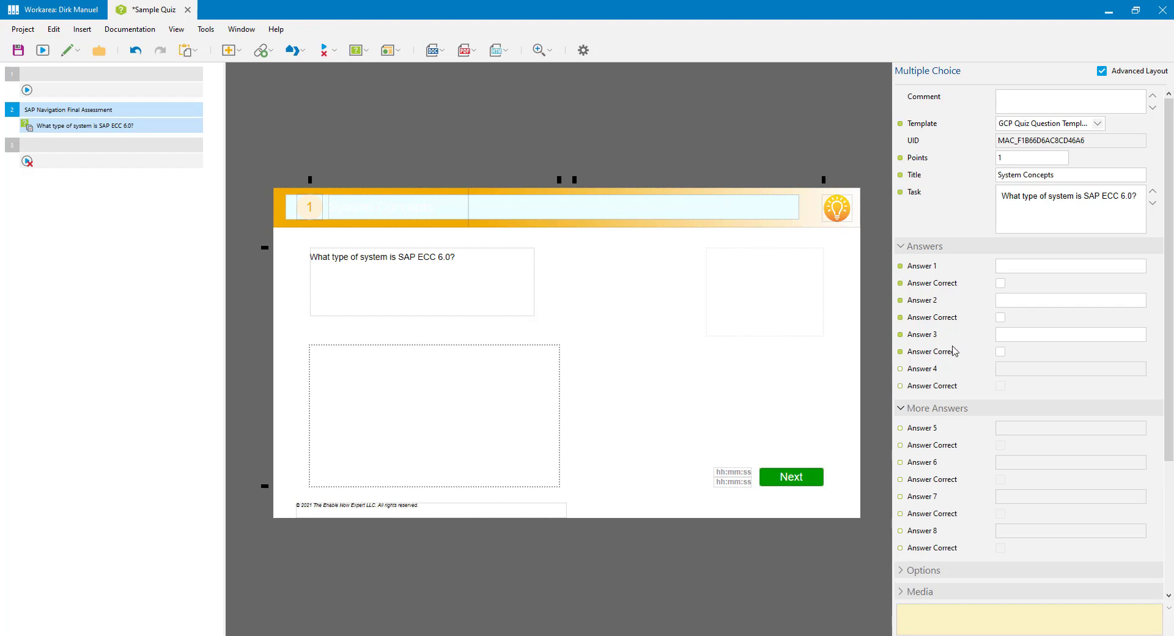
click(1017, 267)
text(A planning system)
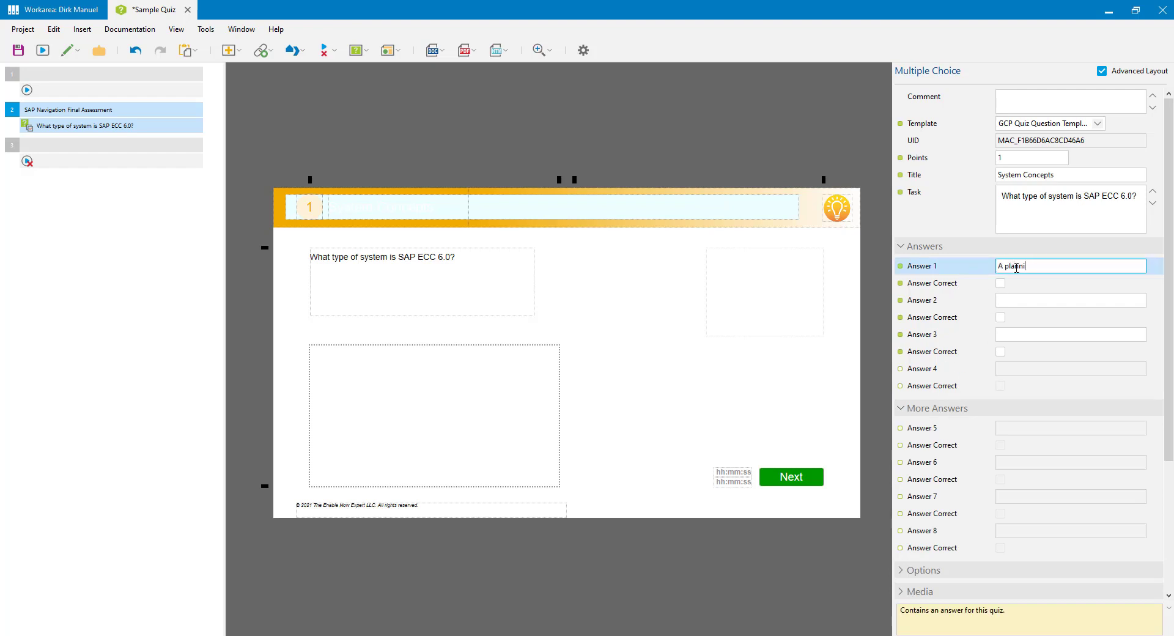
click(1014, 300)
text(A security and controls system)
click(1007, 335)
text(A reporting system)
click(1010, 369)
text(A transactional system)
click(1025, 428)
text(A manufacturing system)
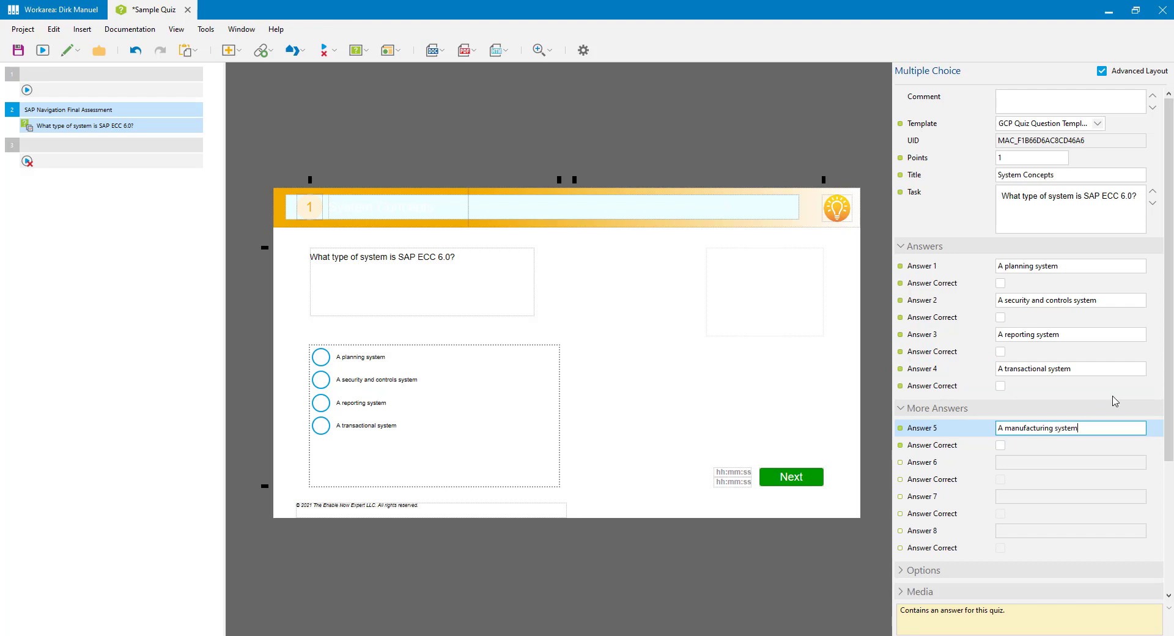
click(1001, 386)
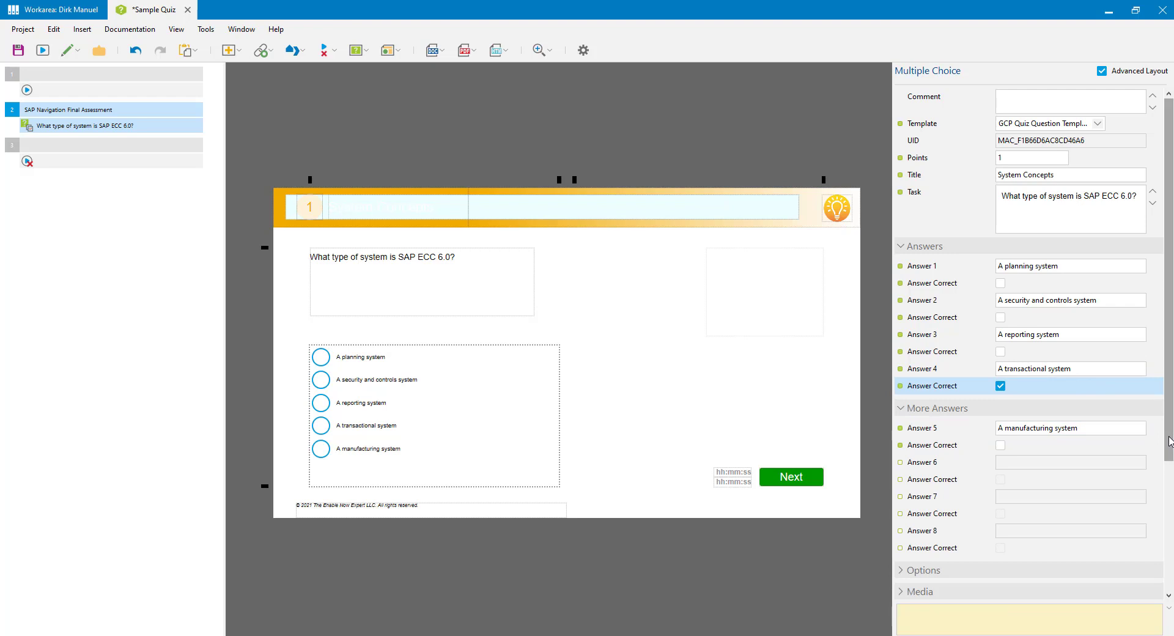
Enable Shuffle Solutions and Force Multiple Choice in the options of the System Concepts question
scroll(1169, 445, down, 3)
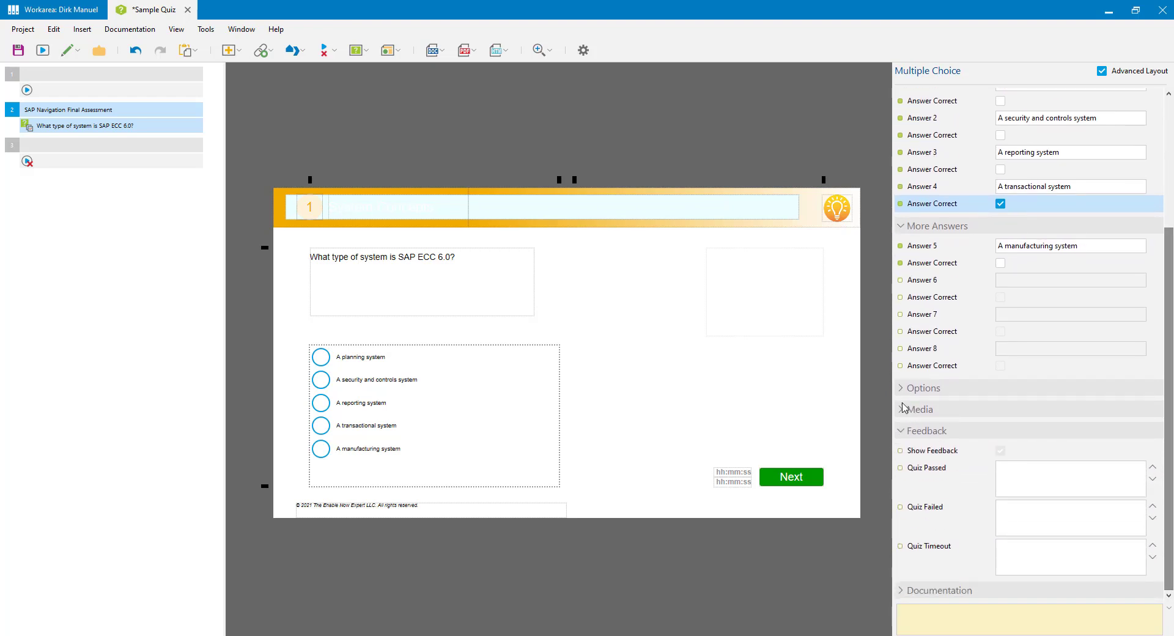
click(902, 389)
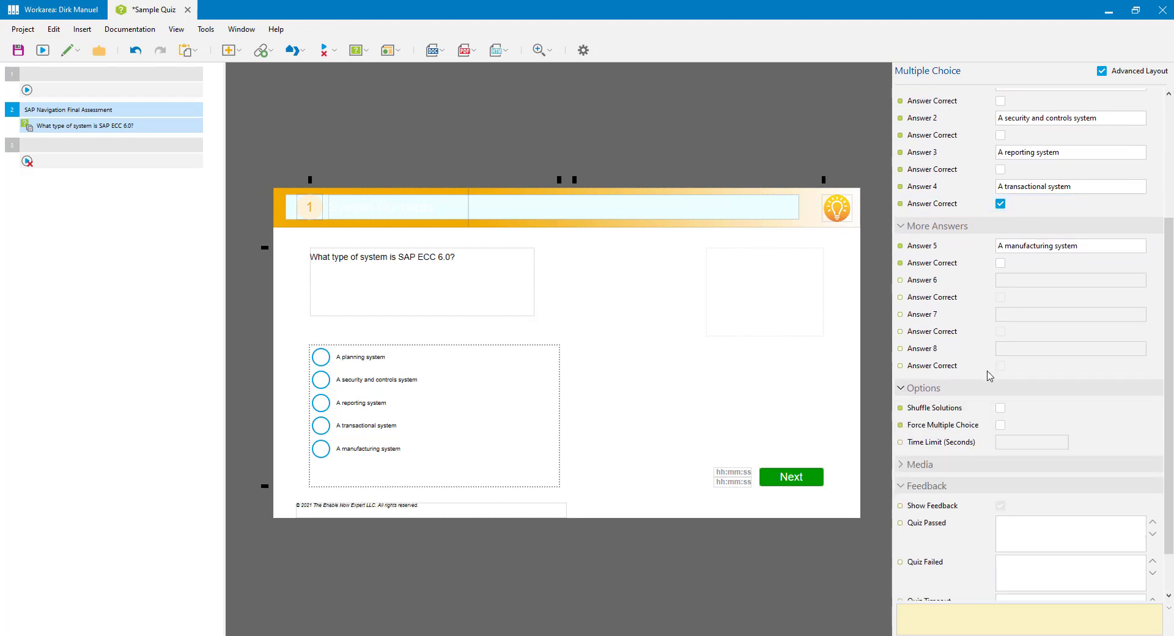
click(1001, 409)
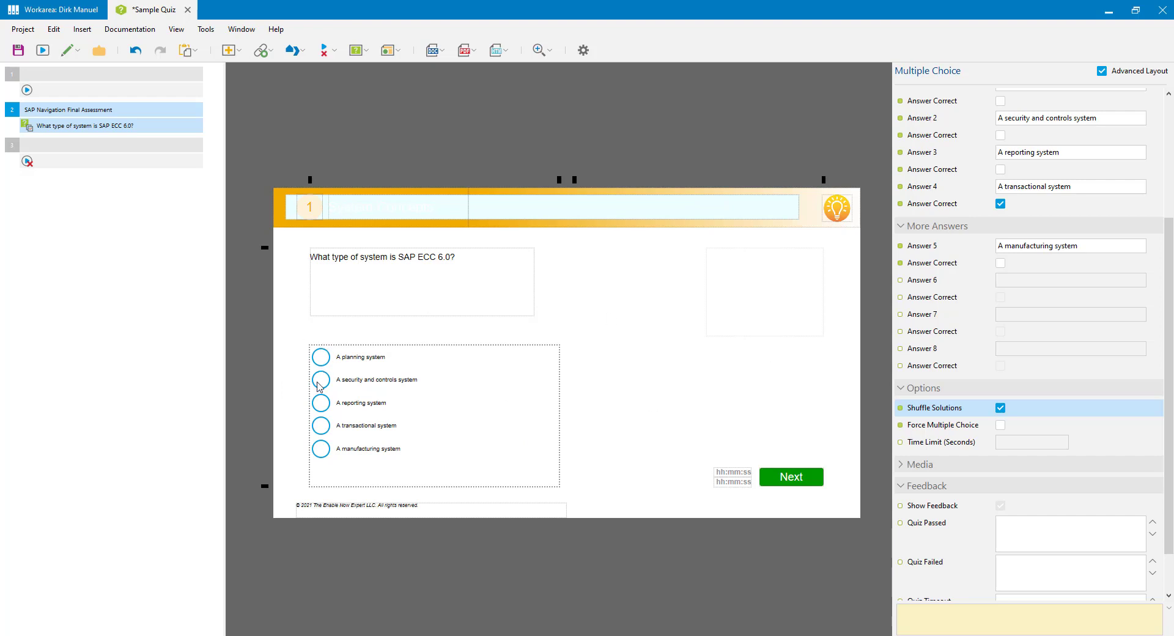
click(1001, 425)
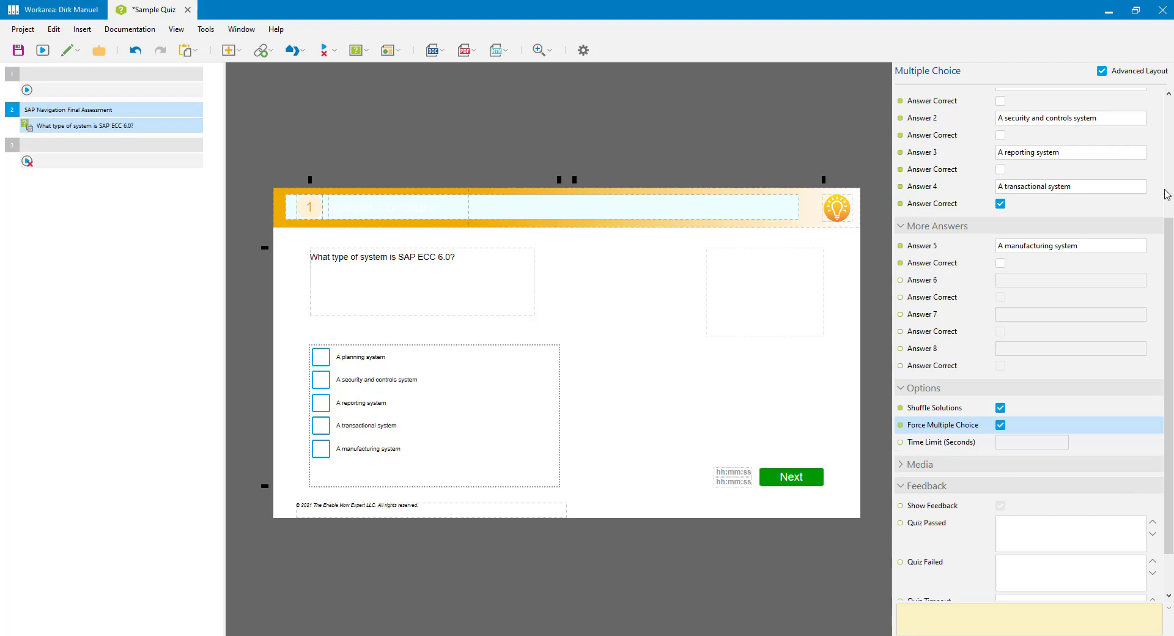
drag(1168, 245, 1168, 126)
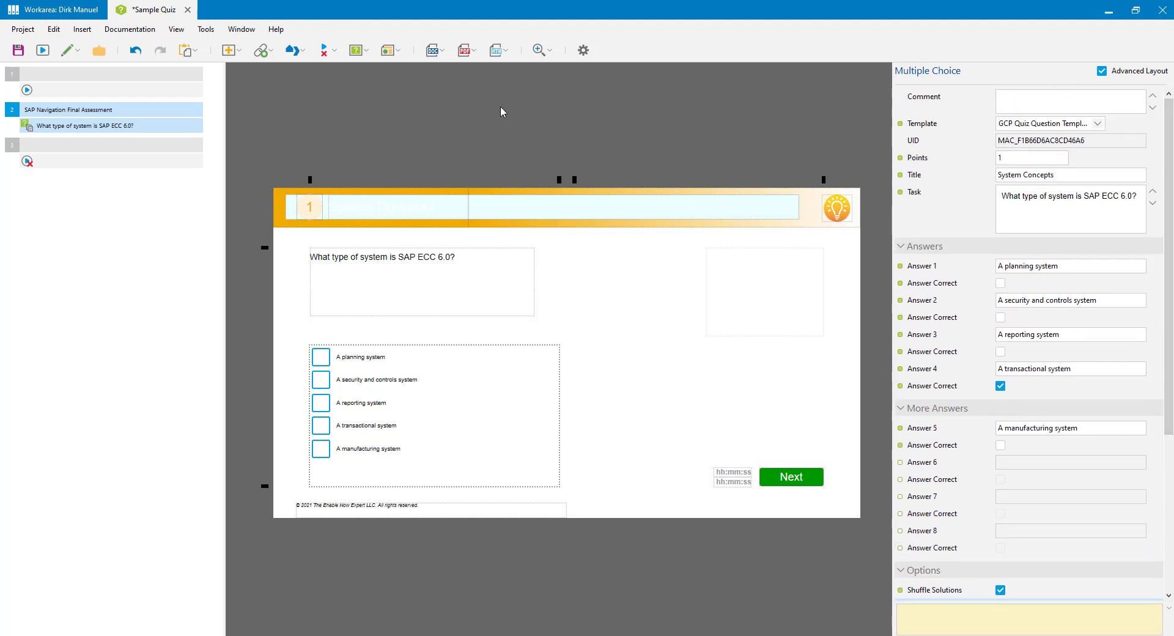
Preview the quiz, answer the question with "A transactional system", submit it and close the preview
click(42, 51)
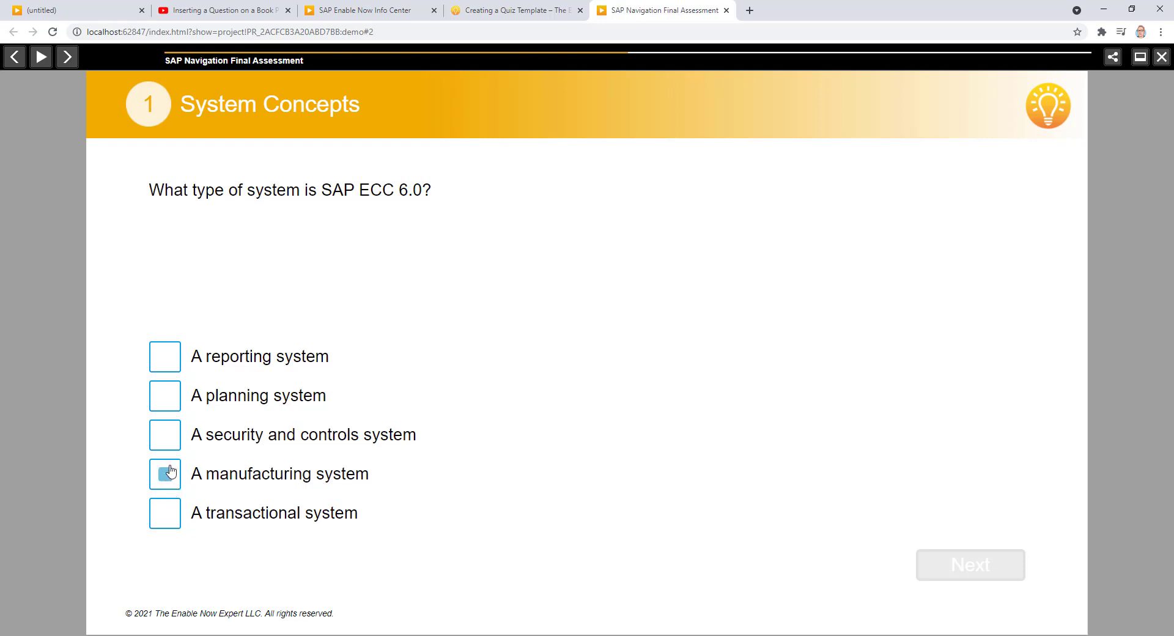
click(165, 516)
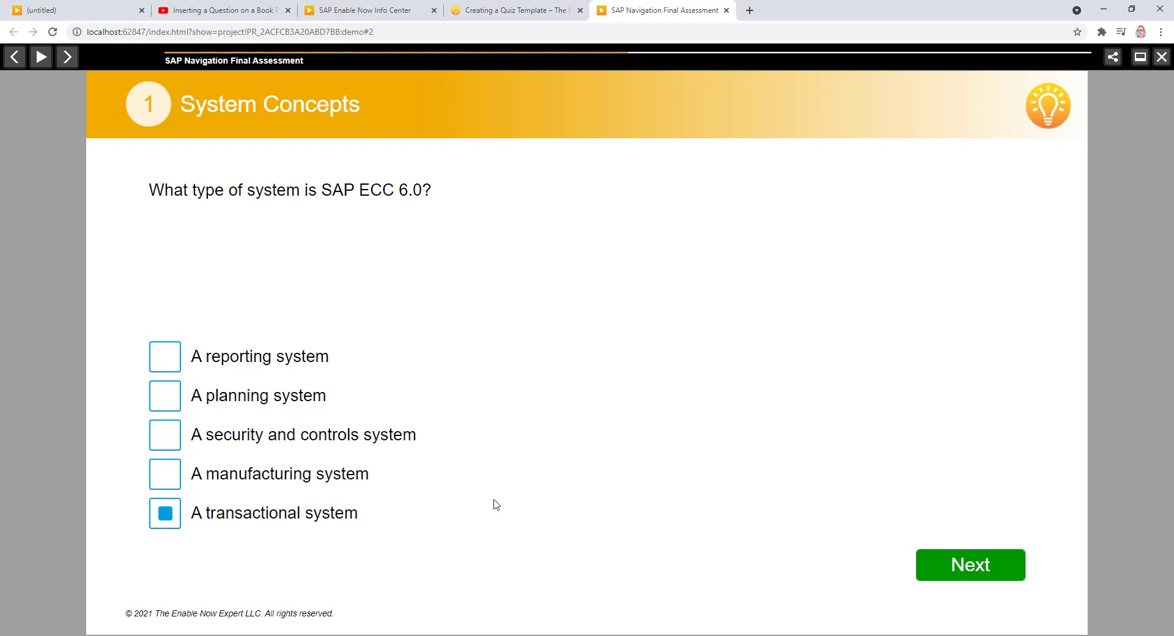
click(975, 572)
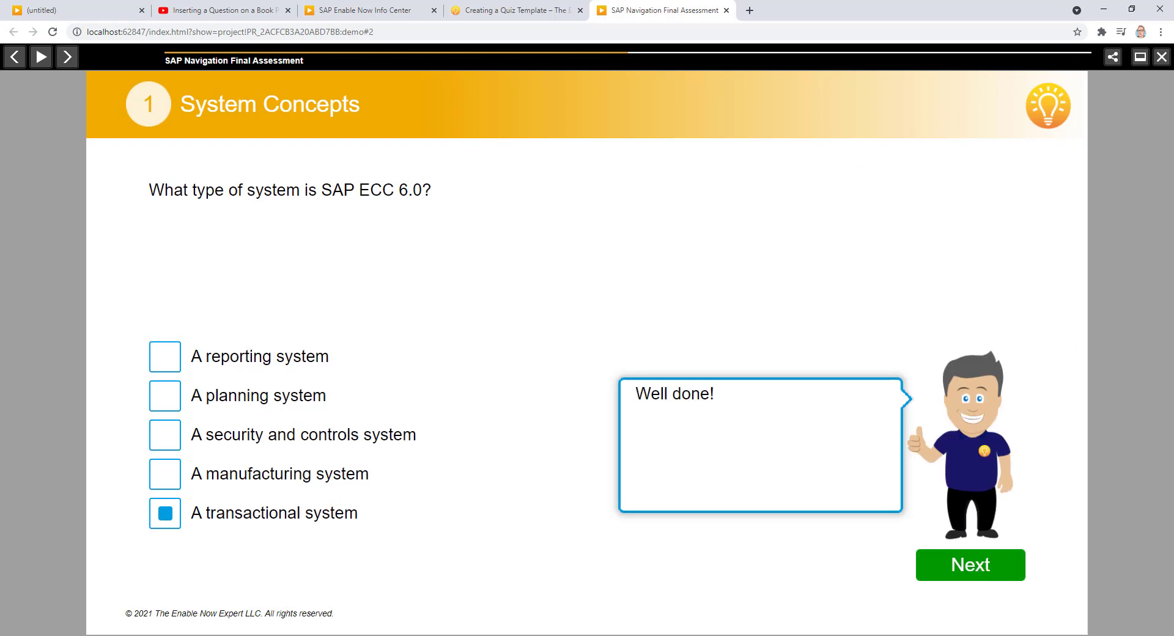
click(727, 11)
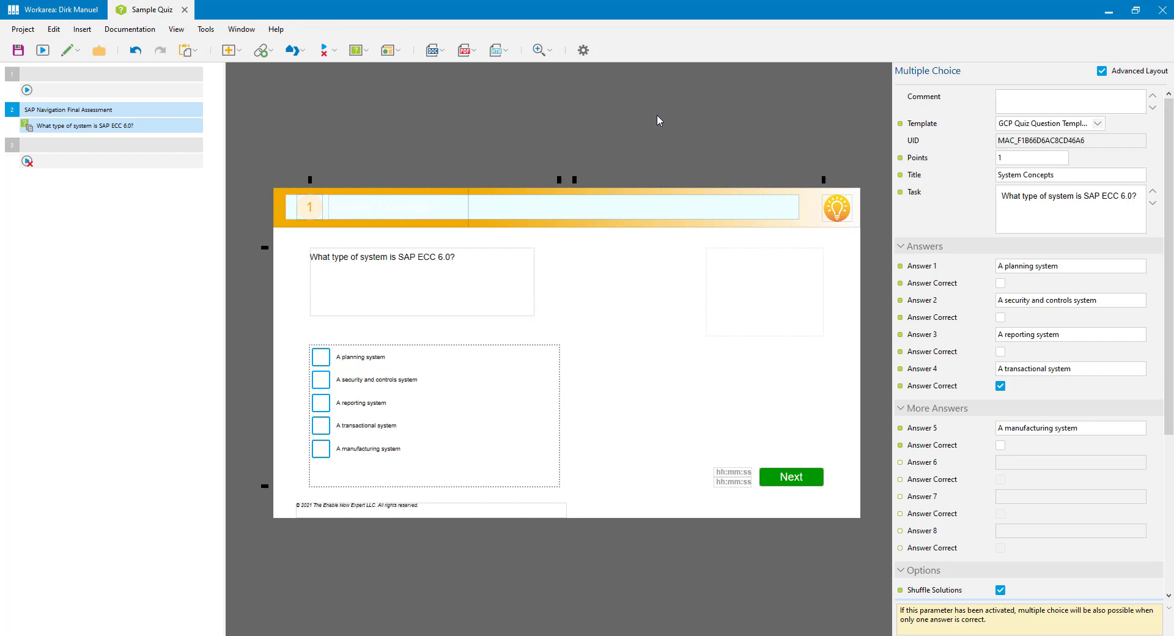
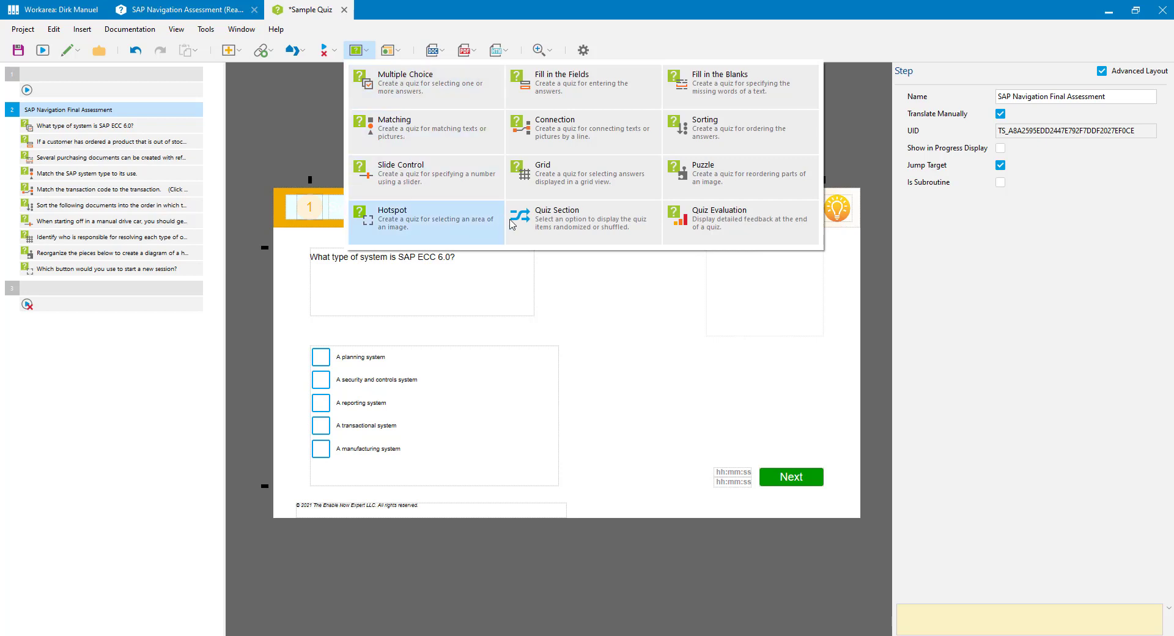
Insert a Quiz Section around all the questions in the SAP Navigation Final Assessment step and select its first question
click(575, 226)
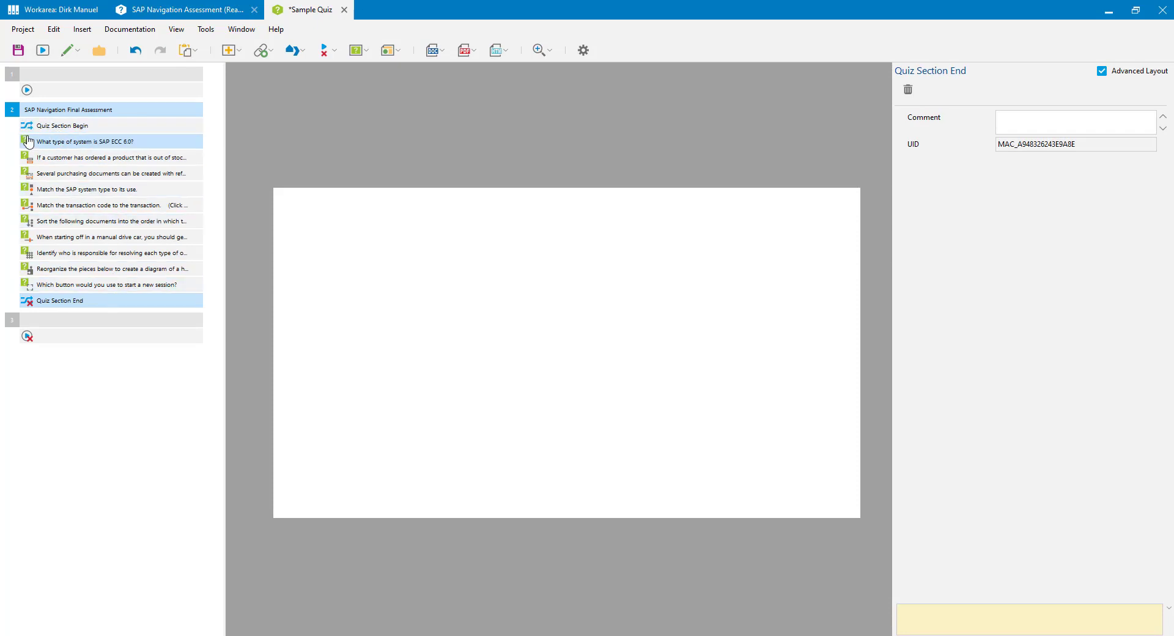
click(101, 144)
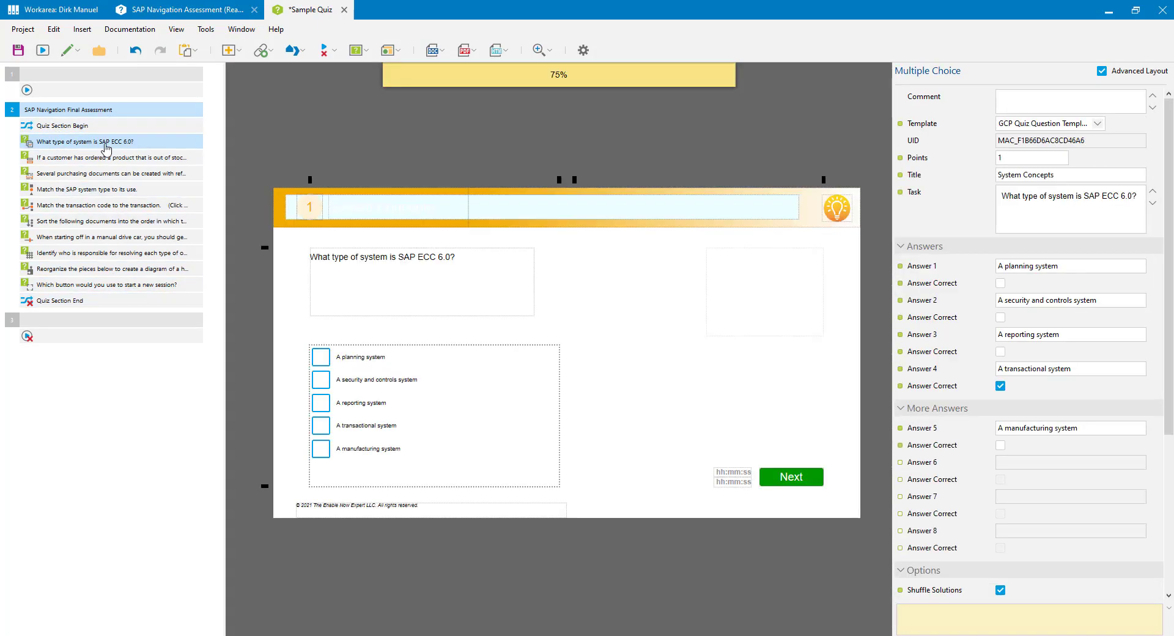
drag(105, 147, 79, 150)
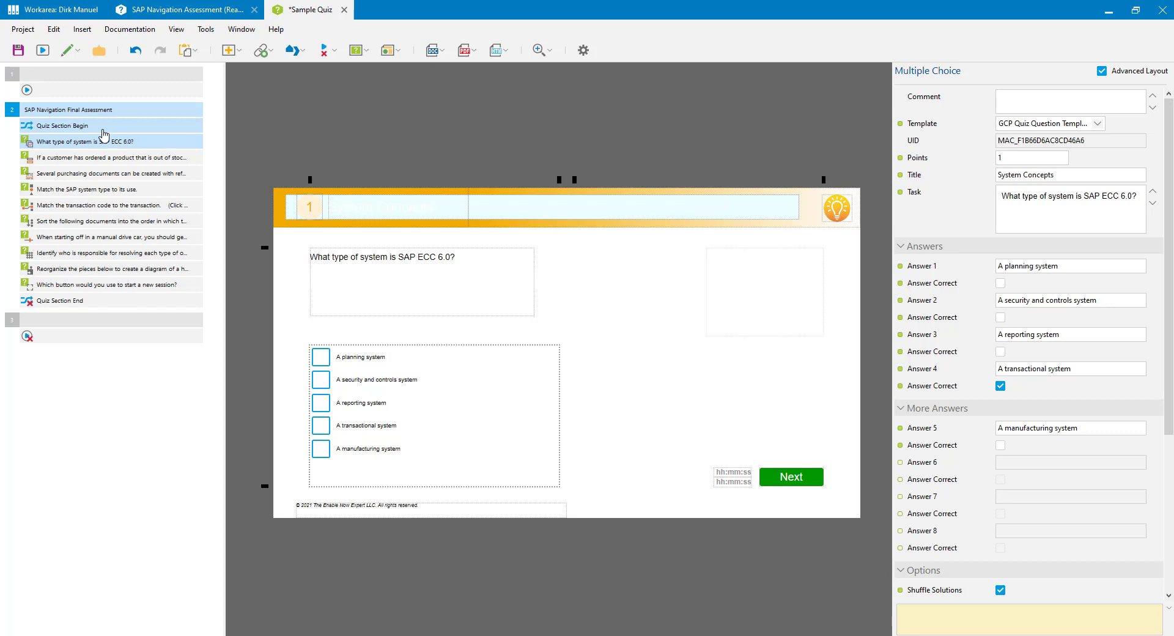
Set the Quiz Section Begin type to "Shuffle quizzes (number)" and its number to 5
click(80, 127)
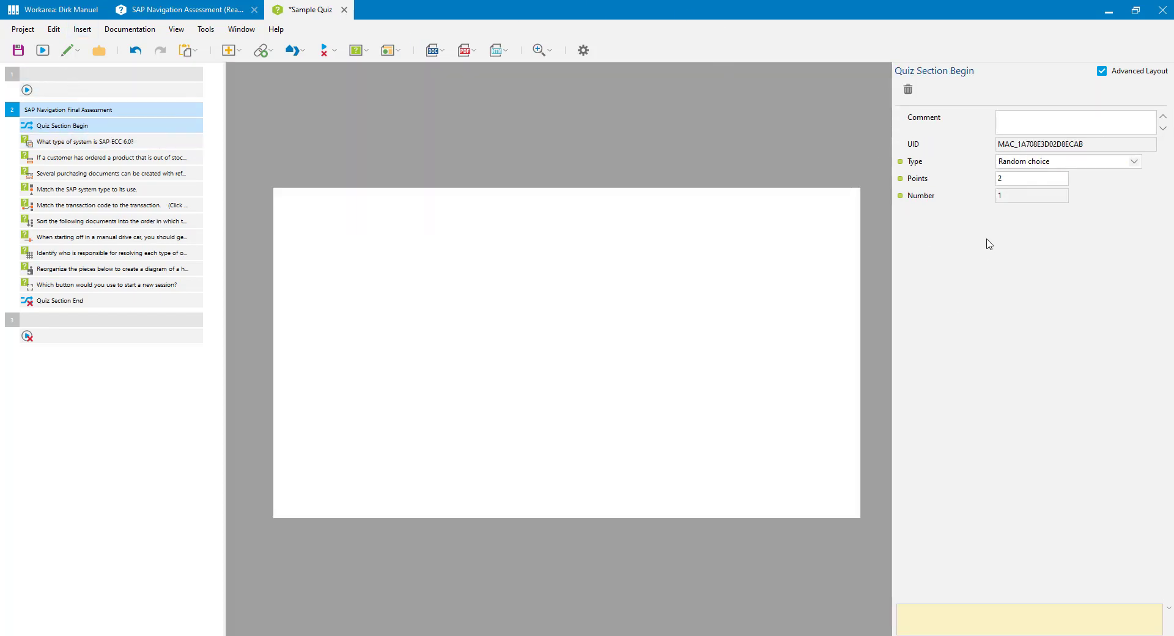
click(921, 166)
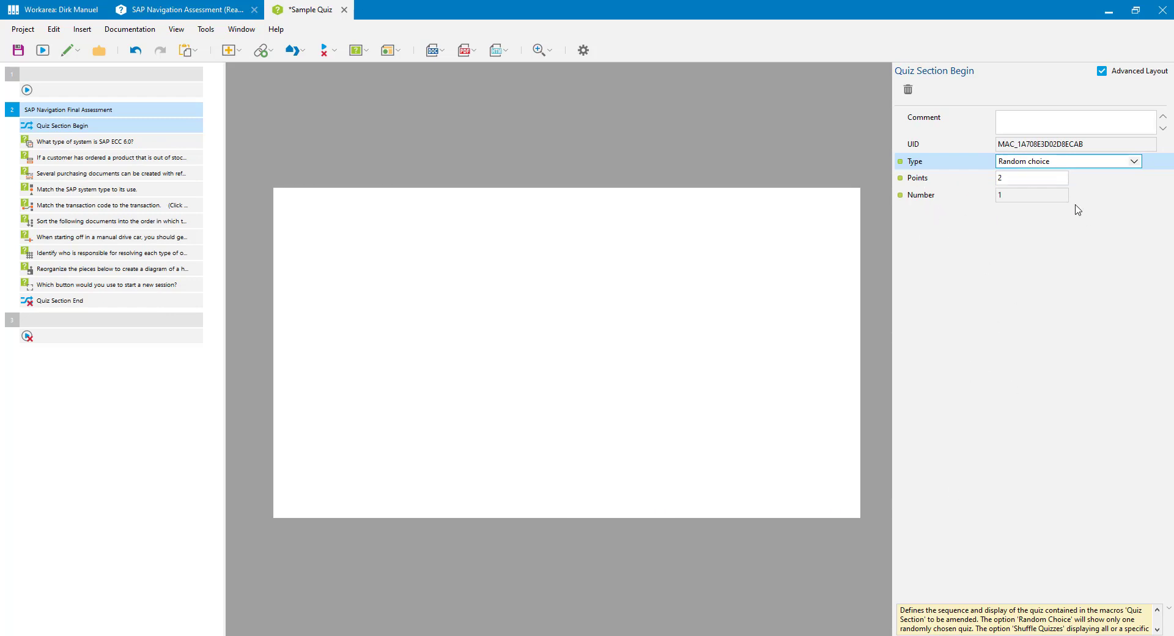
click(1135, 162)
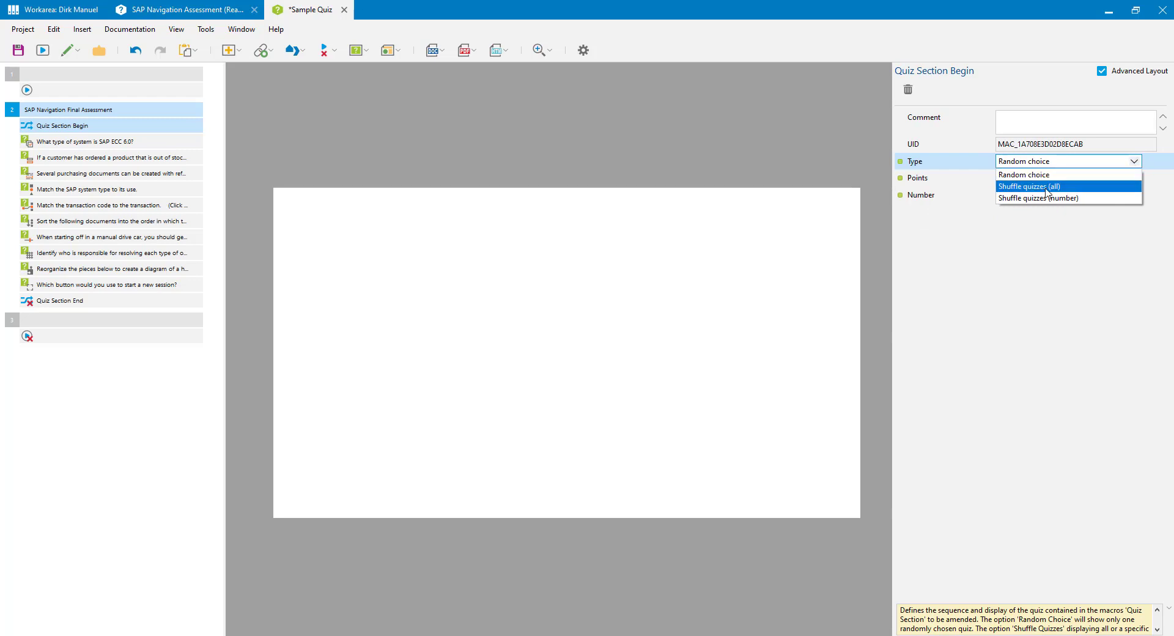
click(1092, 203)
click(931, 196)
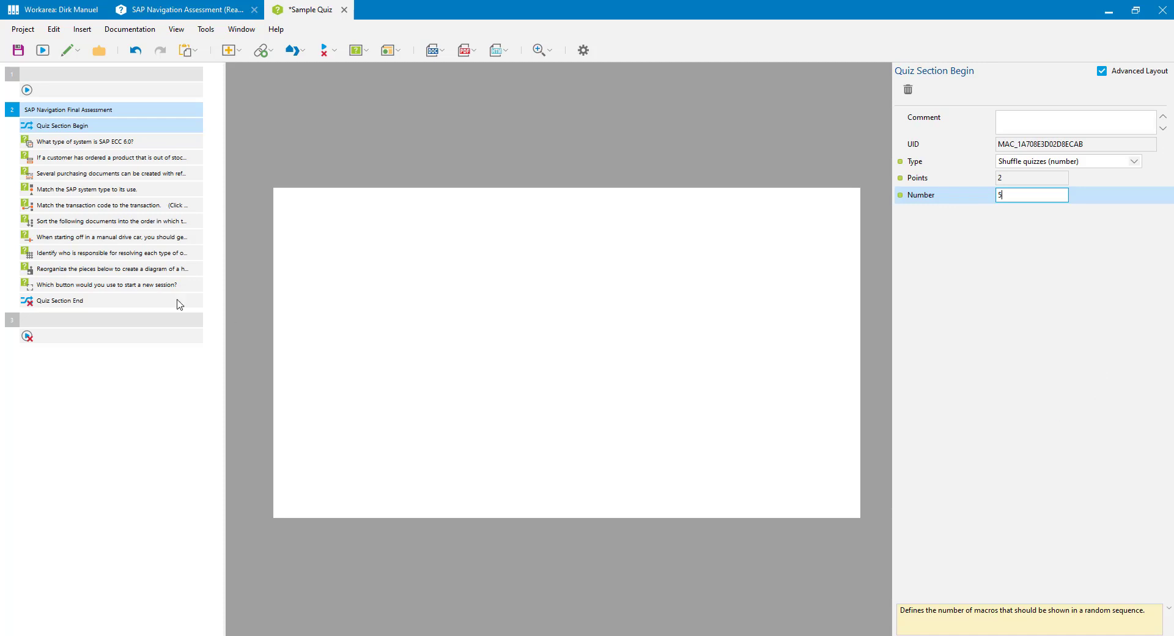
Review the Points setting of the SAP ECC 6.0 question and of the out-of-stock product question
click(76, 143)
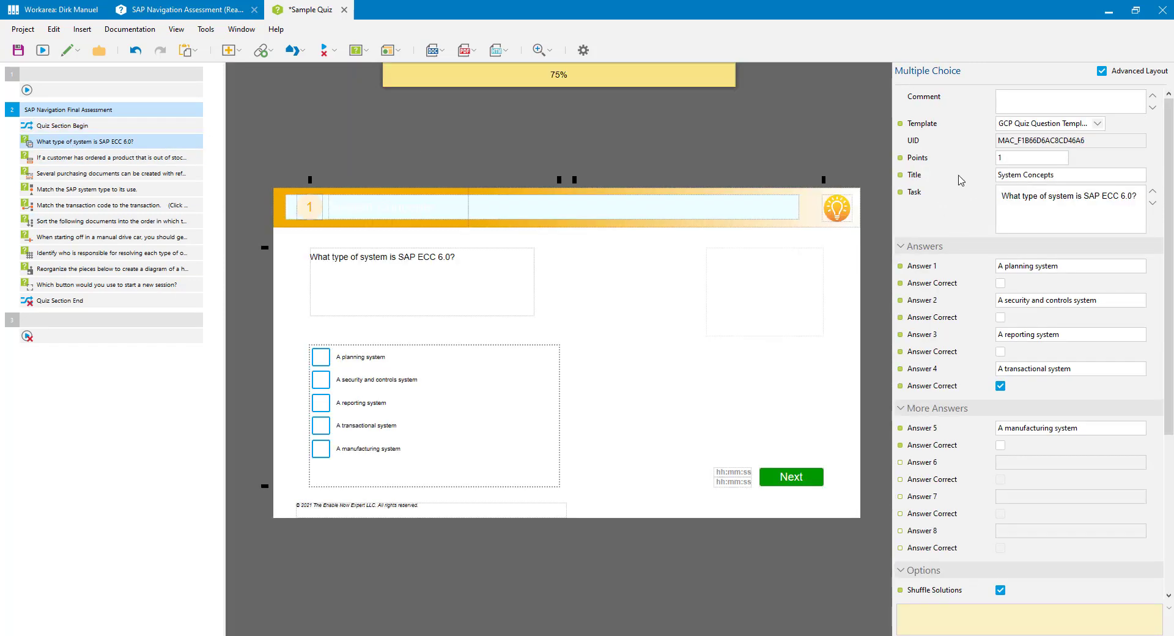
click(917, 158)
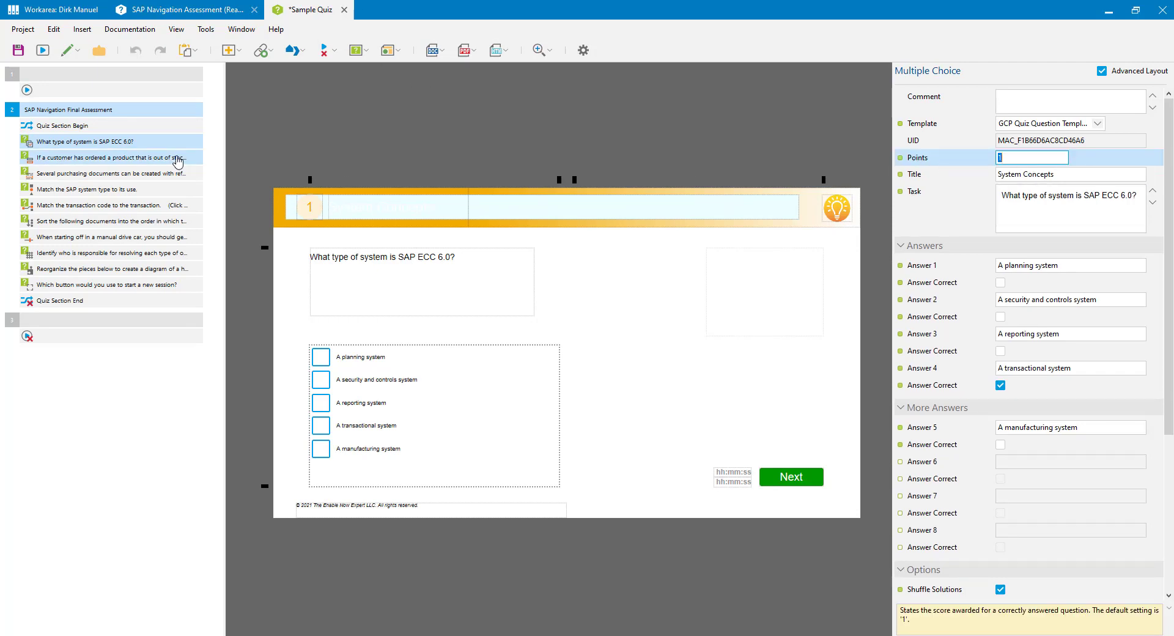
click(144, 160)
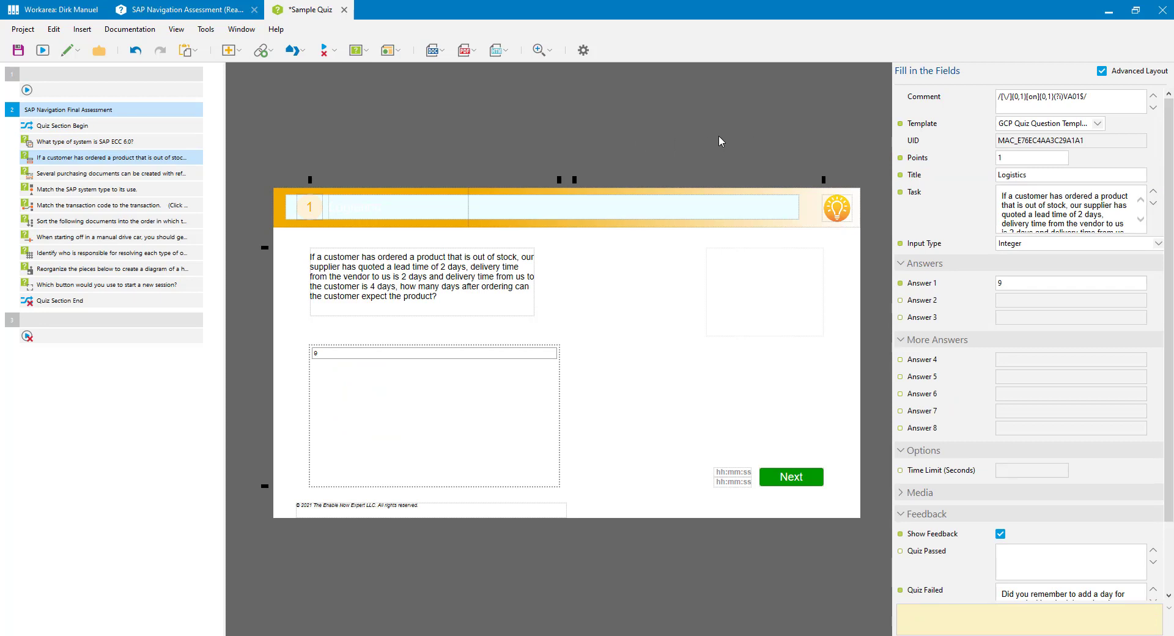
Update the scores on the Simulation Start macro, accepting a minimum score of 80, and check the maximum and required scores
click(158, 89)
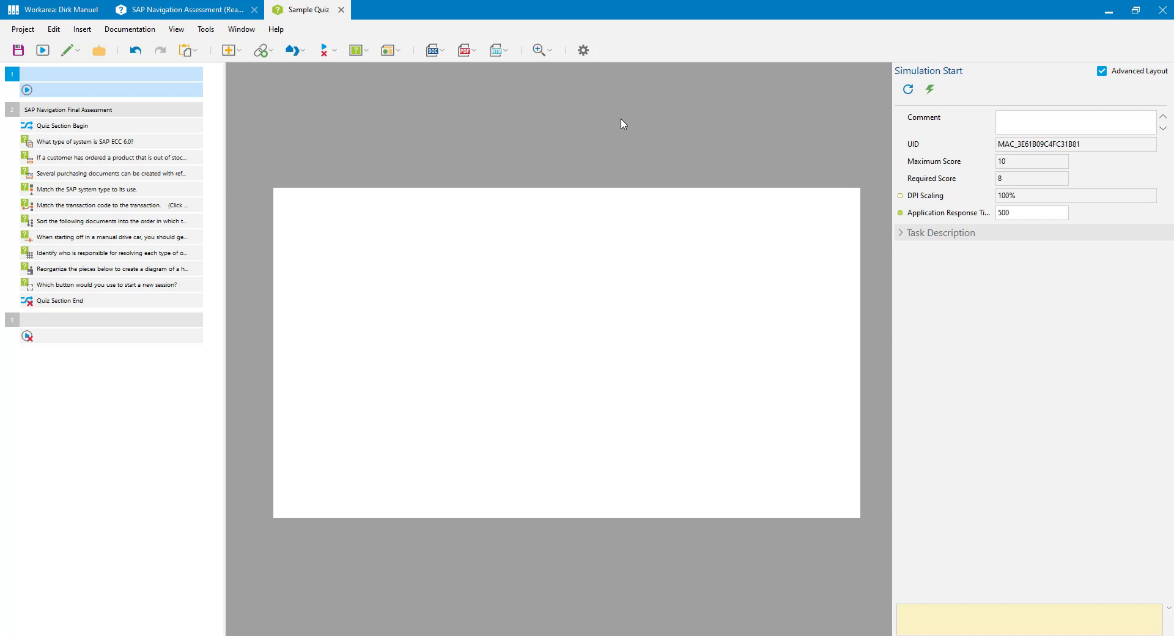
click(961, 164)
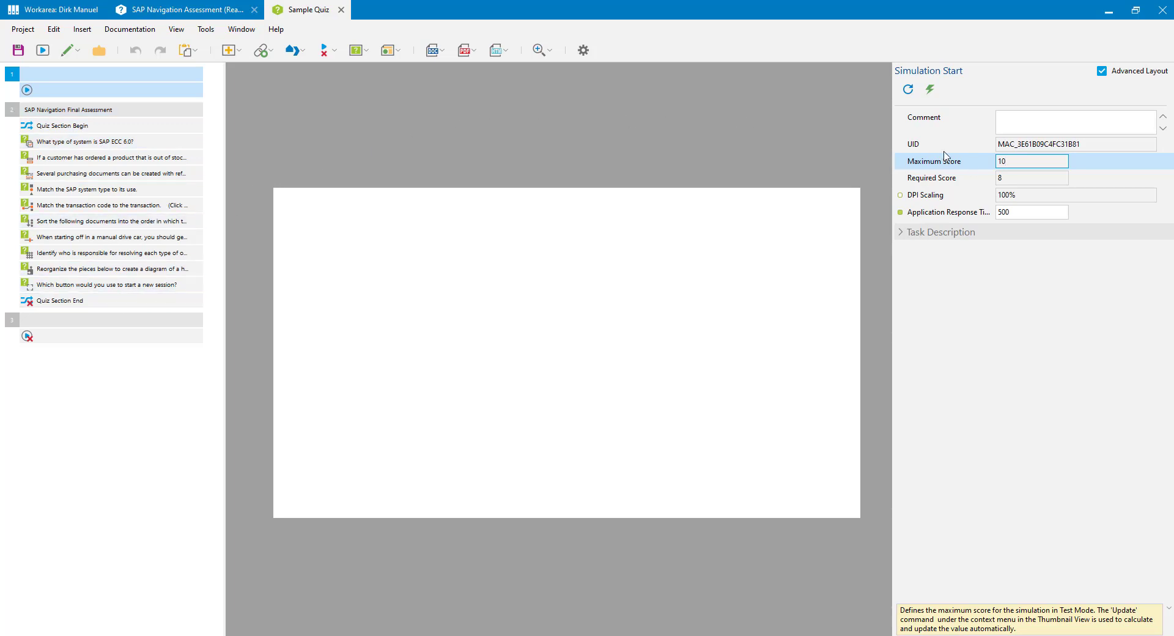
click(910, 91)
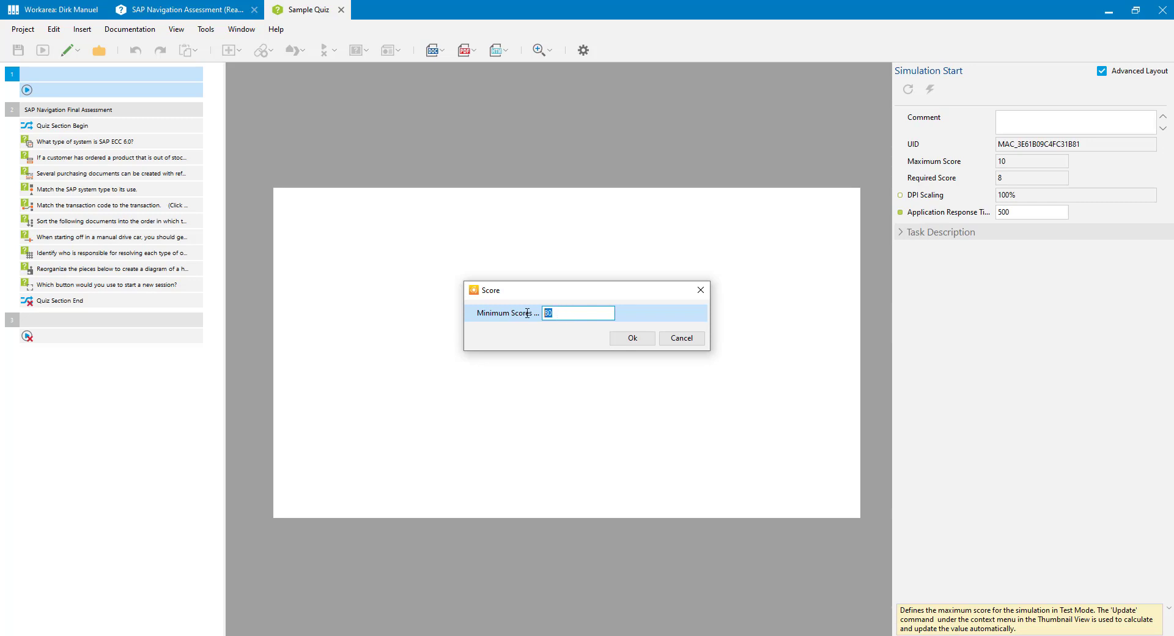
click(637, 340)
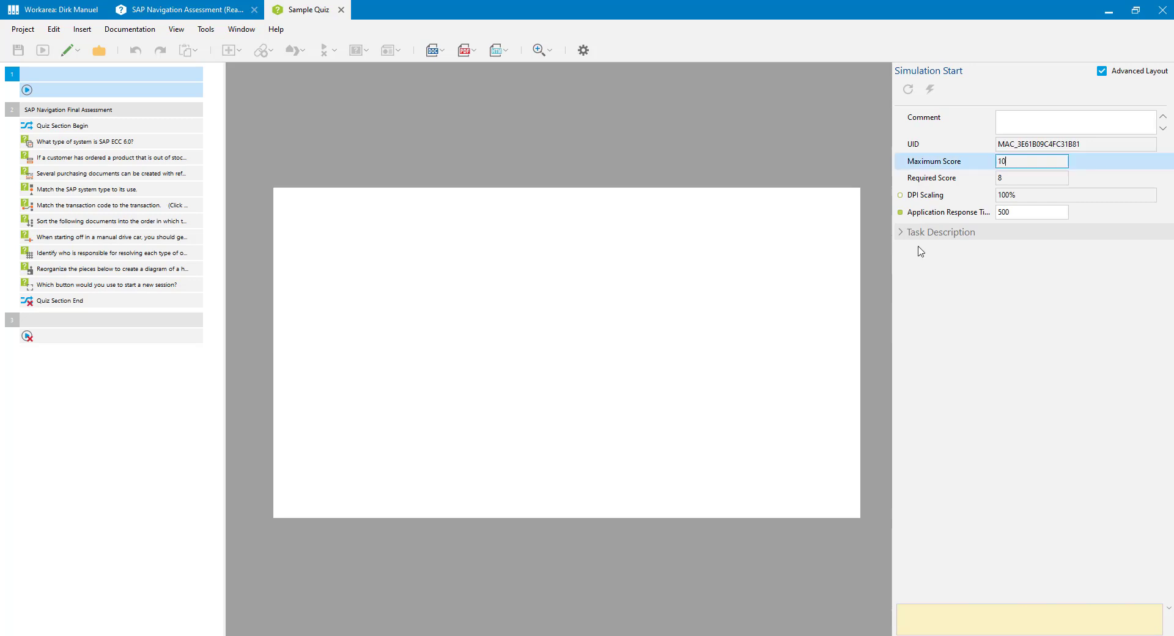
key(Tab)
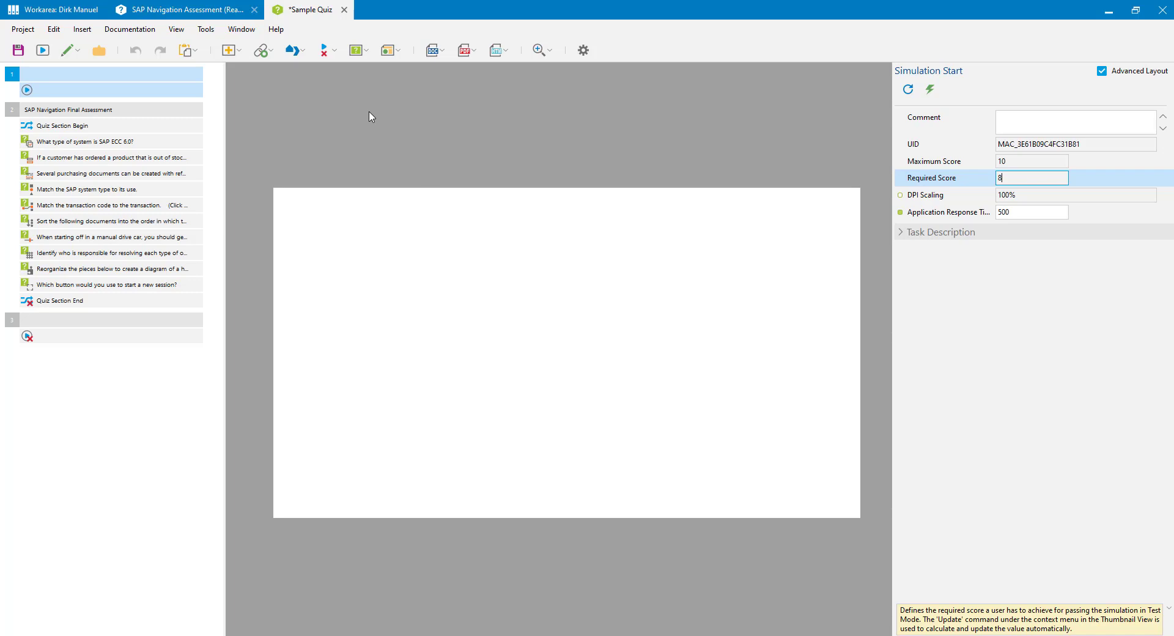
Activate the time limit for the SAP ECC 6.0 question and set it to 20 seconds
click(110, 143)
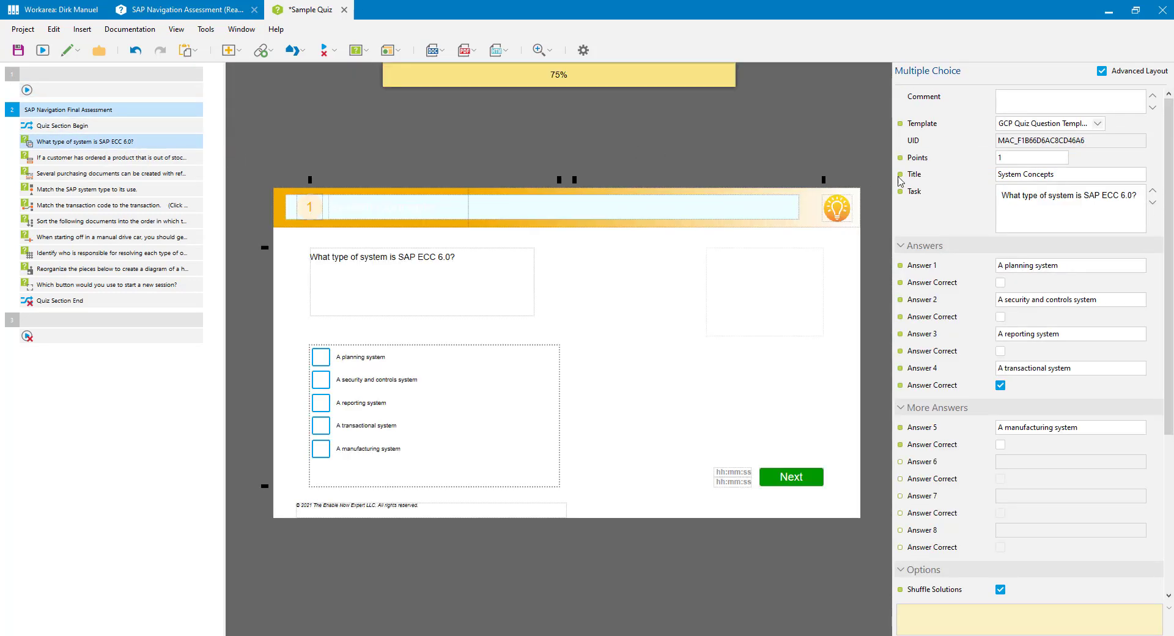
scroll(1040, 306, down, 5)
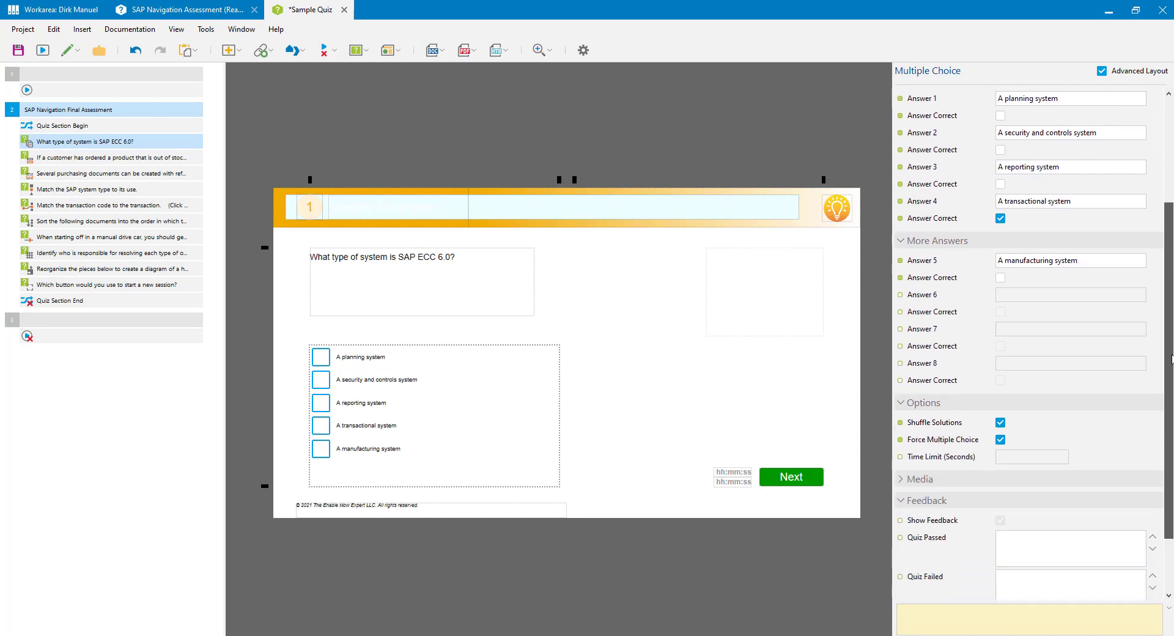
click(1018, 387)
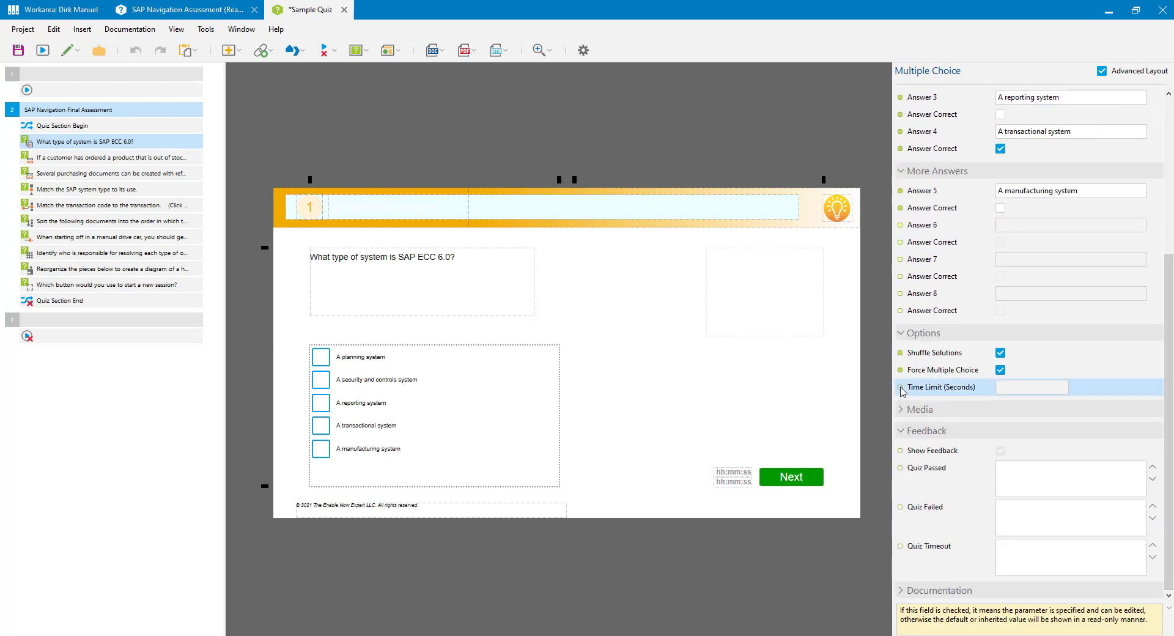
text(-1)
key(ctrl+a)
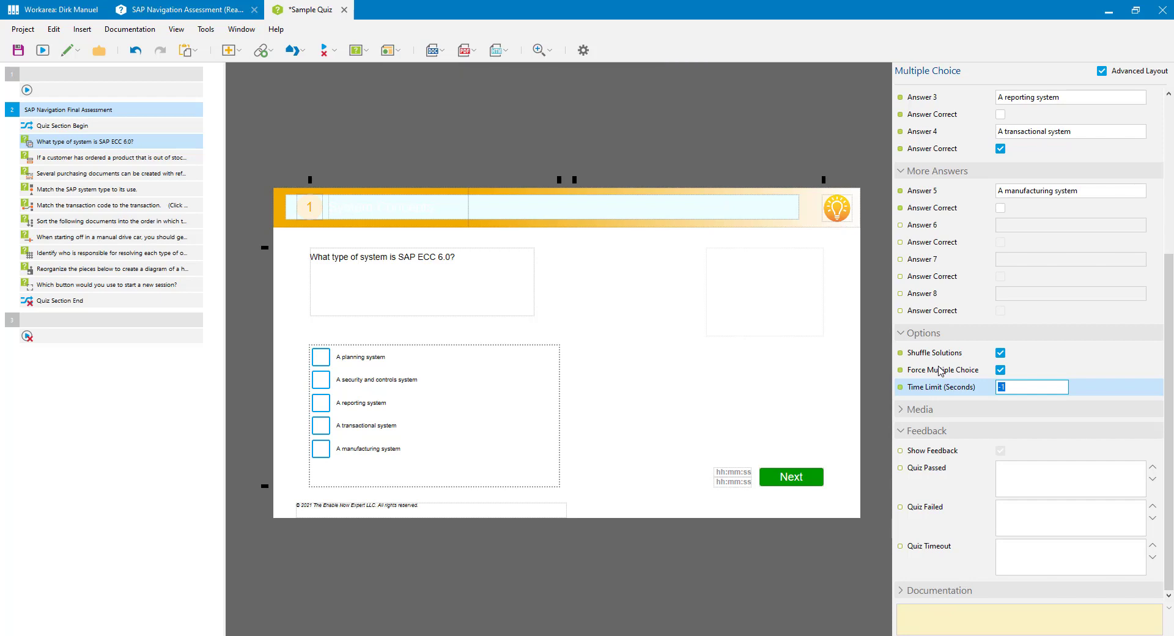
text(20)
Open the quiz options in the general GCP Playback Settings and try activating Time Limit for Complete Quiz
click(212, 31)
click(289, 44)
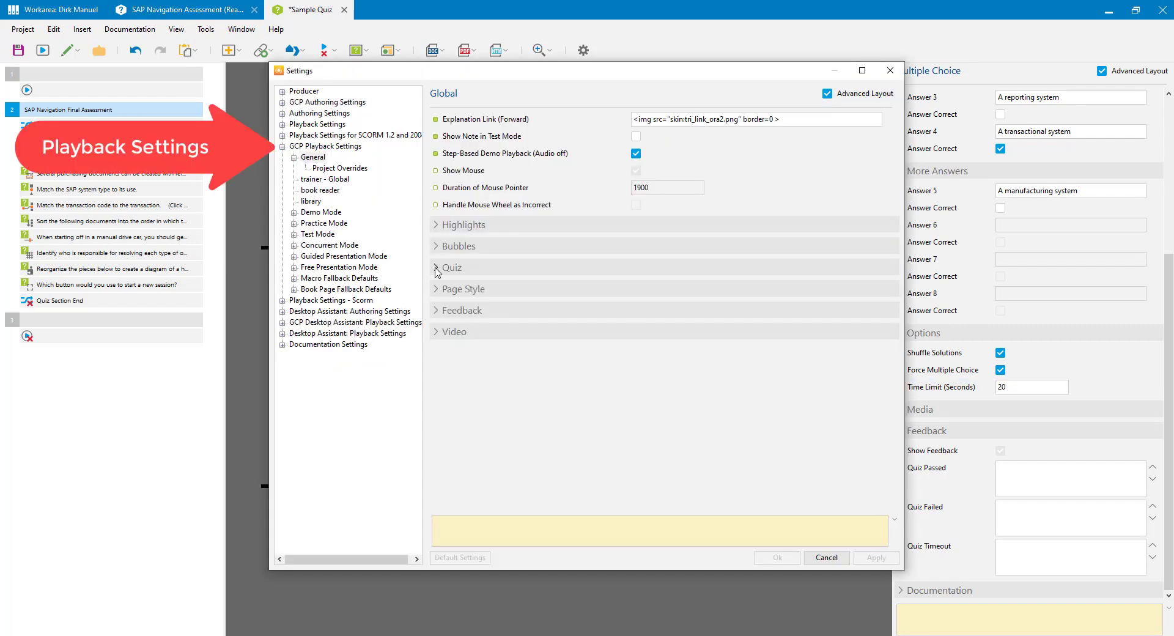
click(441, 267)
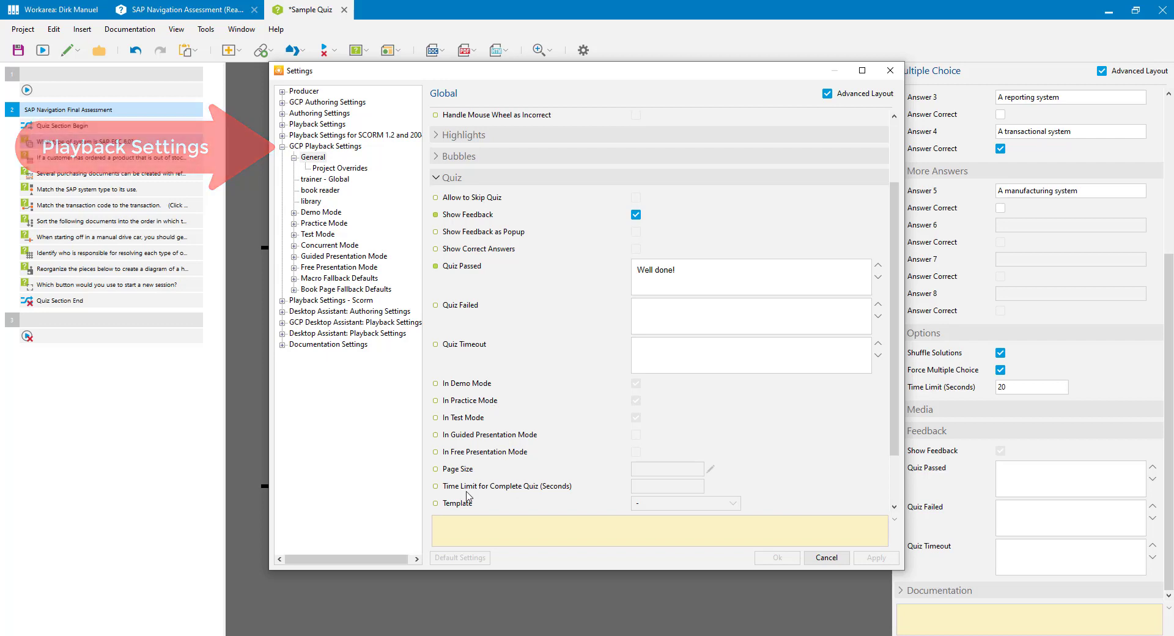
click(436, 486)
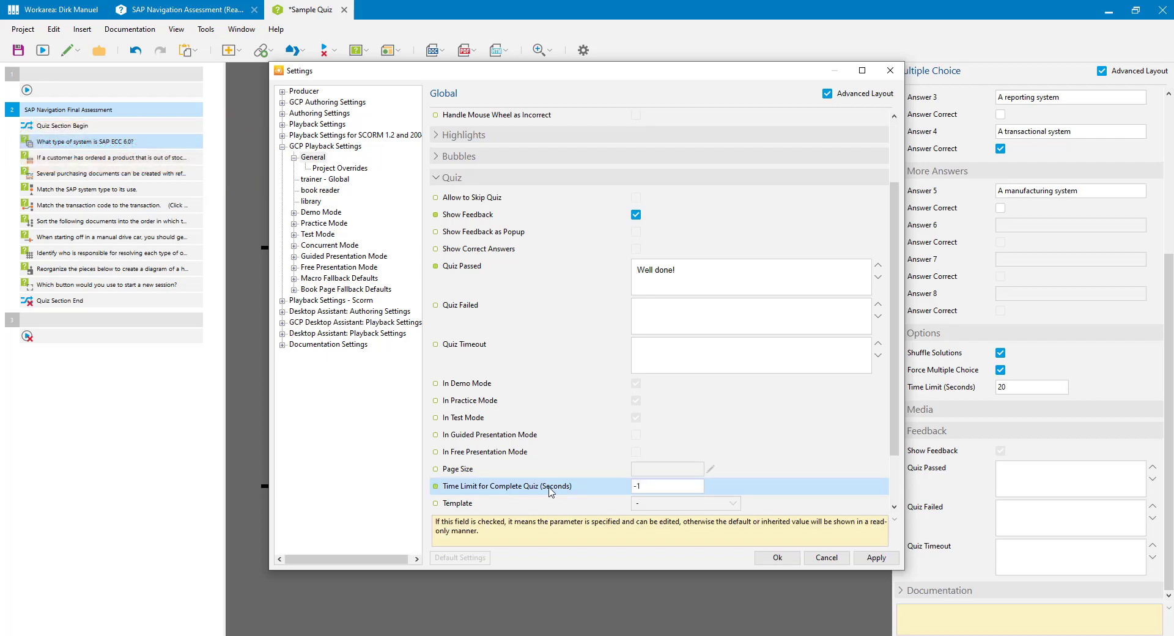
click(437, 487)
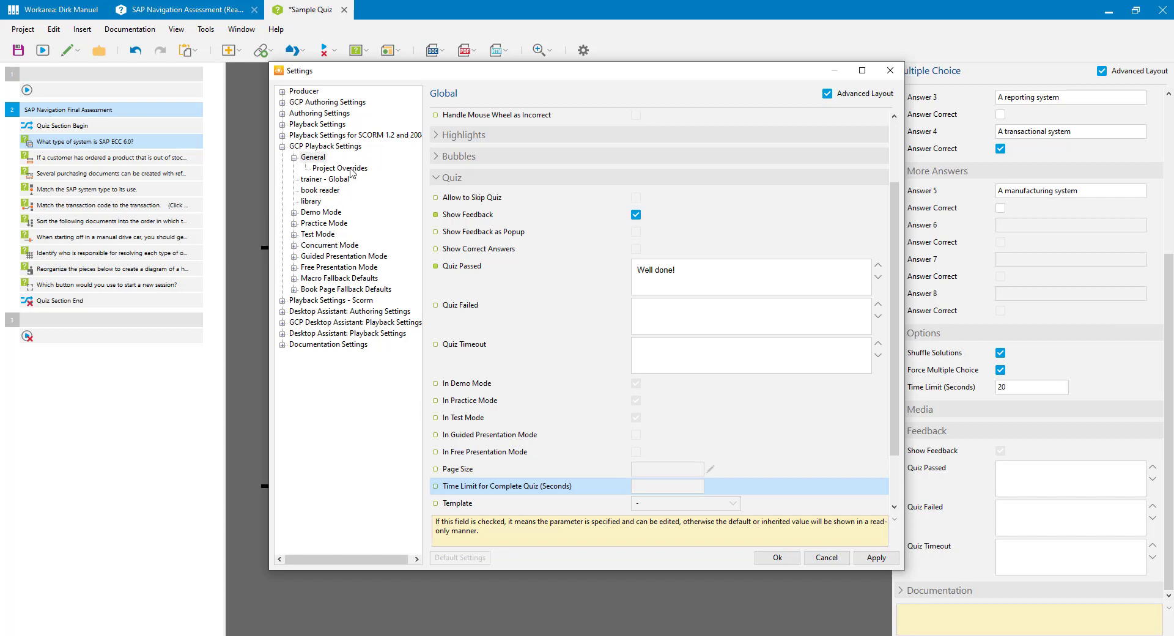
Activate Time Limit for Complete Quiz in the general GCP playback Project Overrides, set it to 120 seconds, and save the settings
click(351, 170)
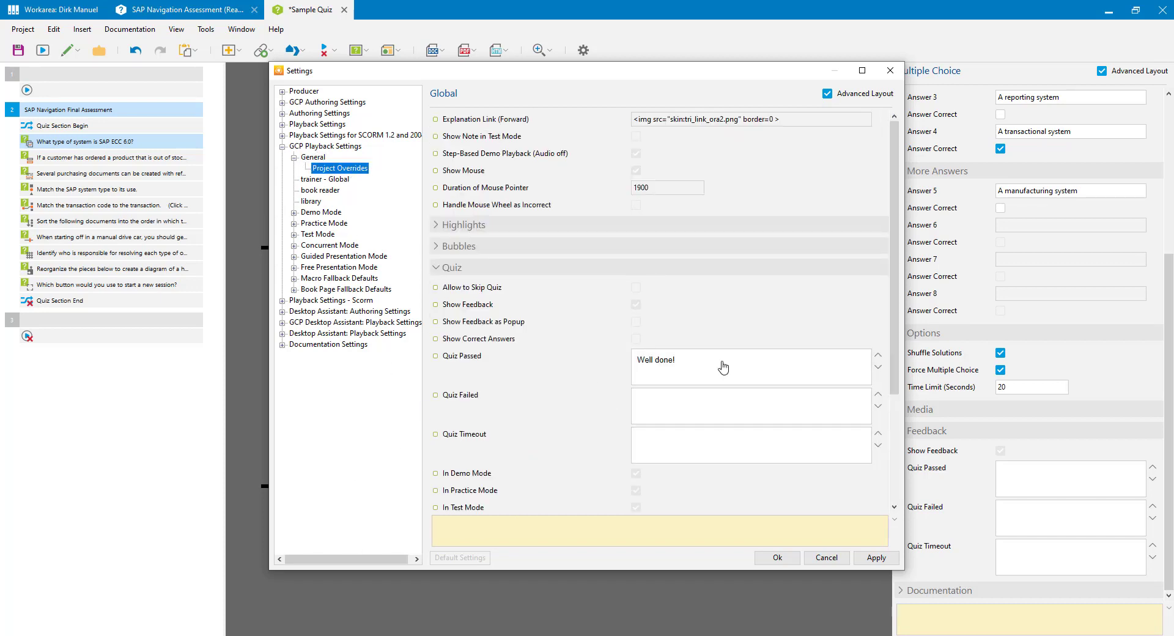
scroll(724, 367, down, 3)
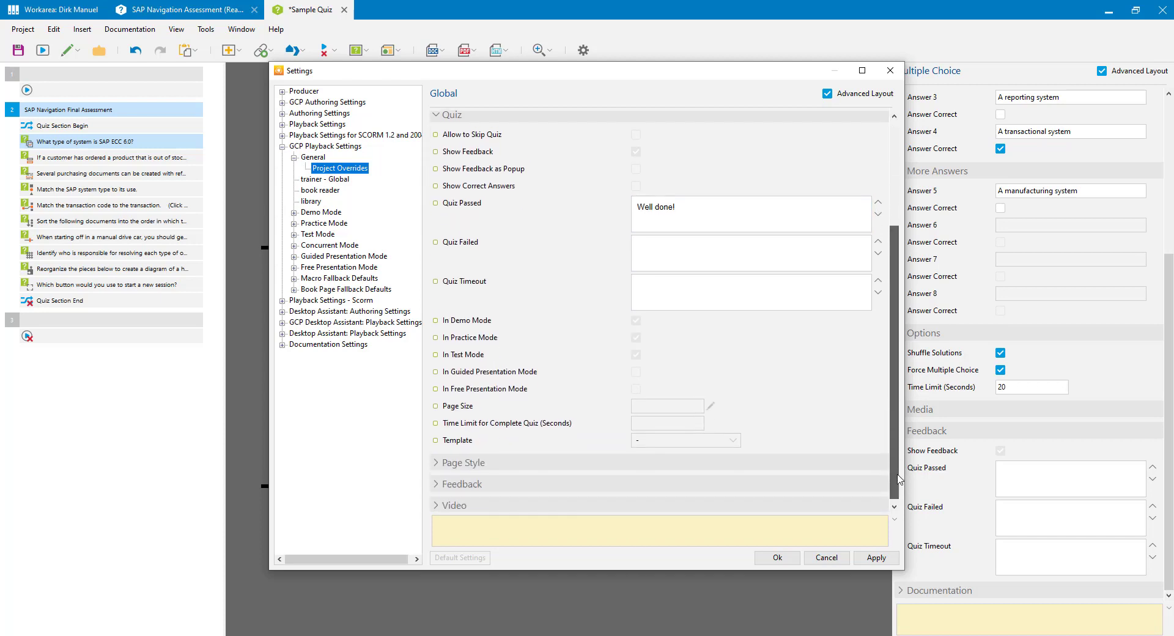
click(436, 421)
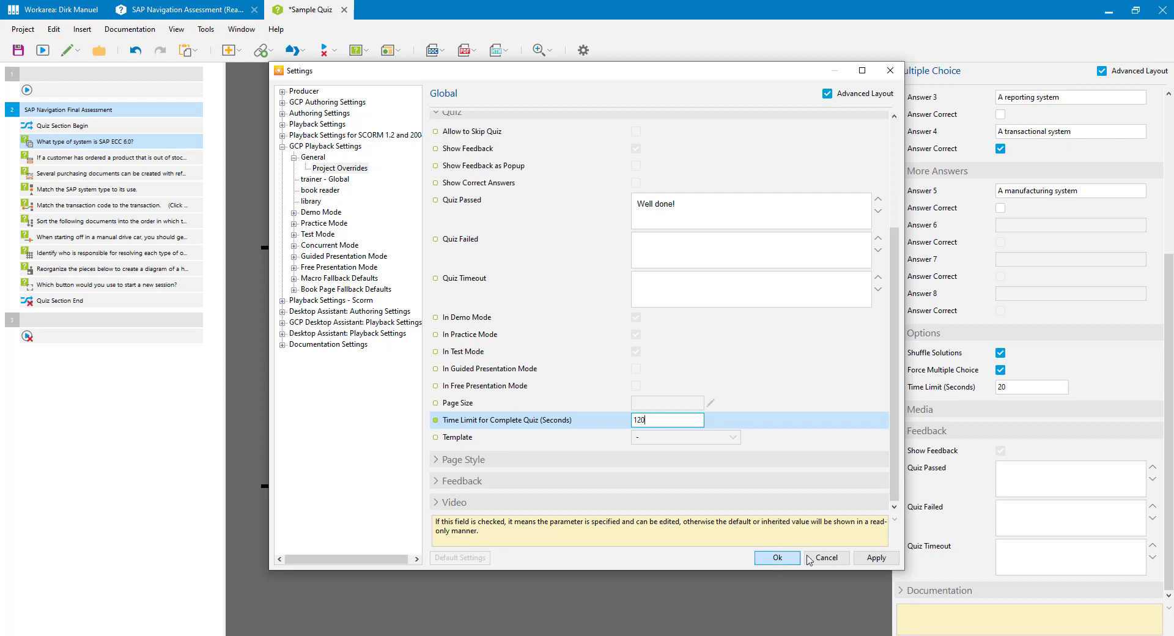
click(883, 558)
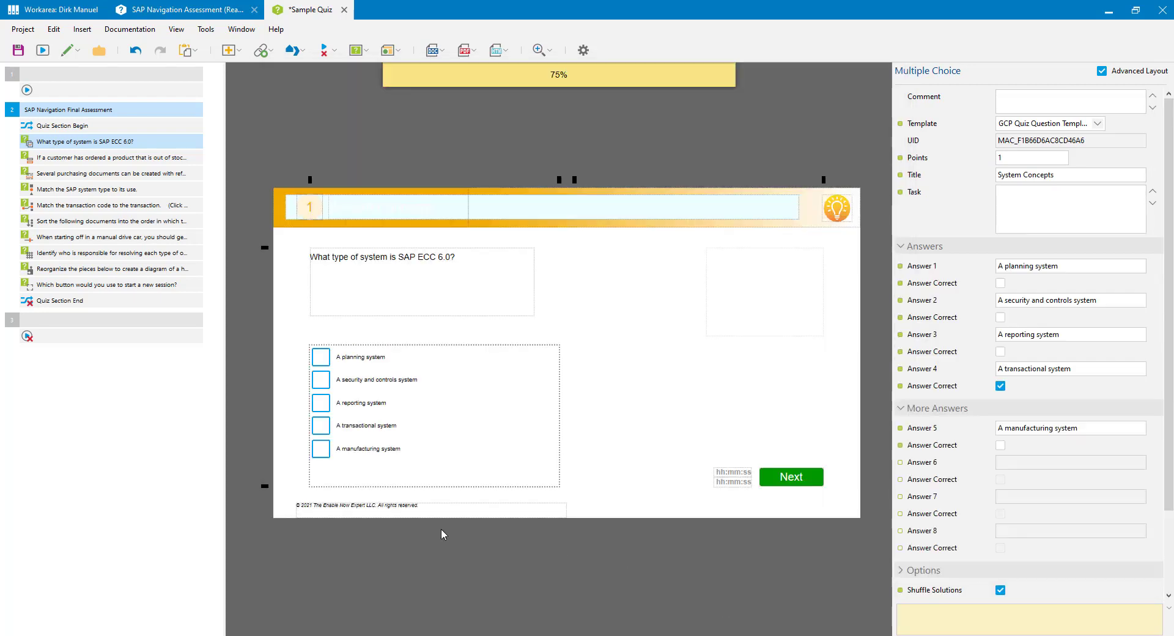
Play the quiz from the SAP ECC 6.0 question, check the question and quiz countdowns, and return to the editor
click(51, 53)
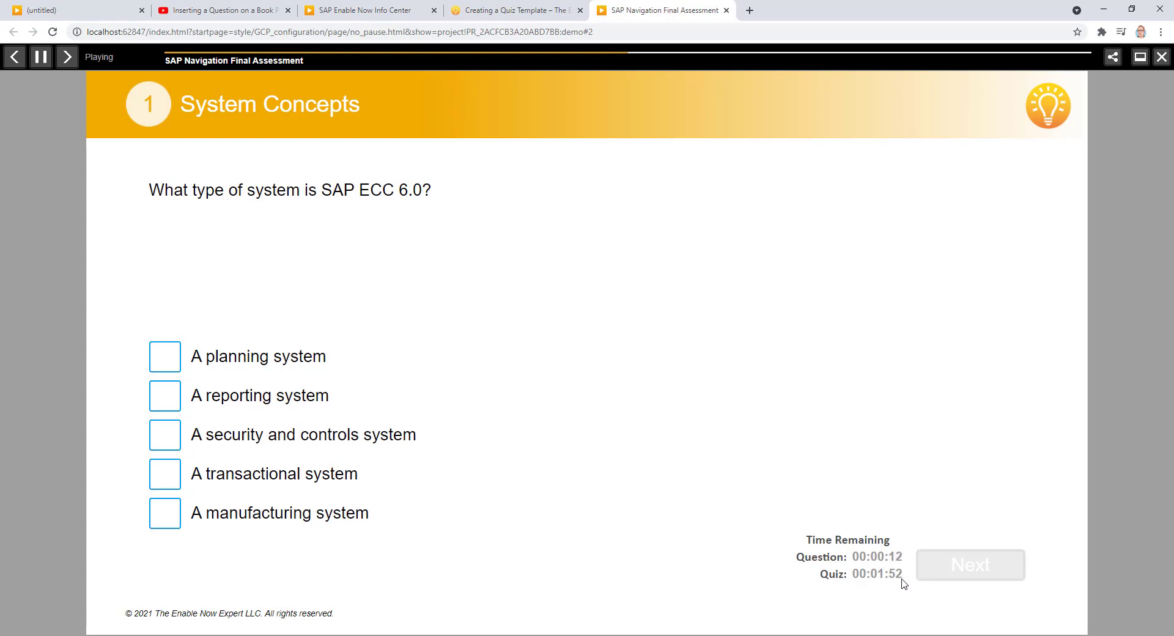
click(42, 58)
key(alt+Tab)
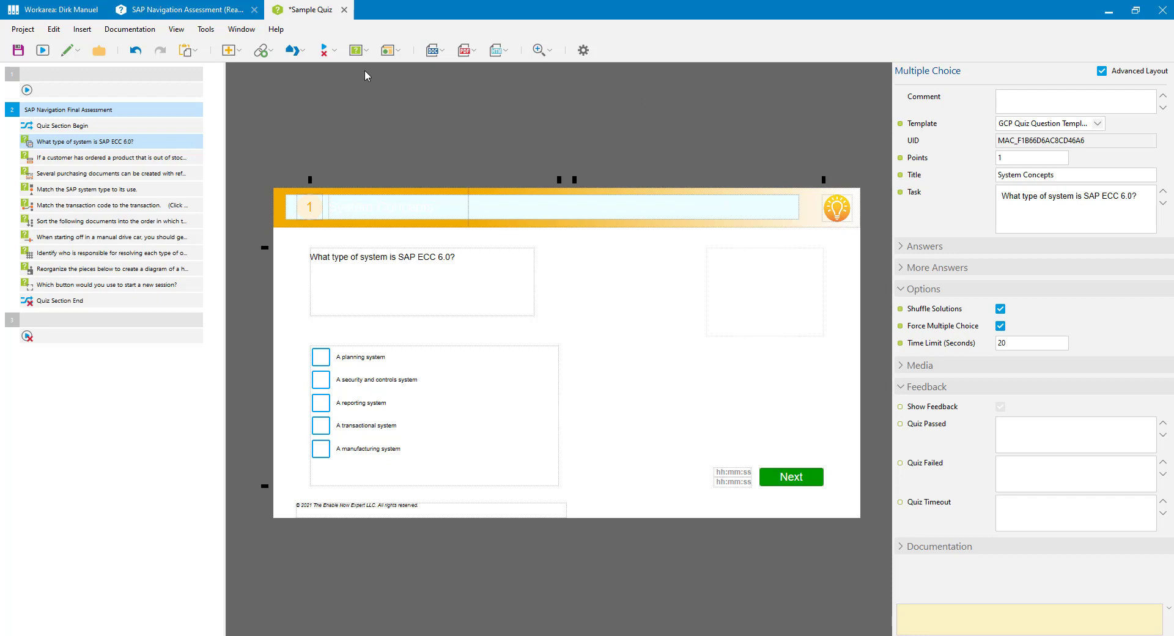
Insert a Quiz Evaluation macro in step 3 and assign it the GCP Quiz Question Template
click(49, 325)
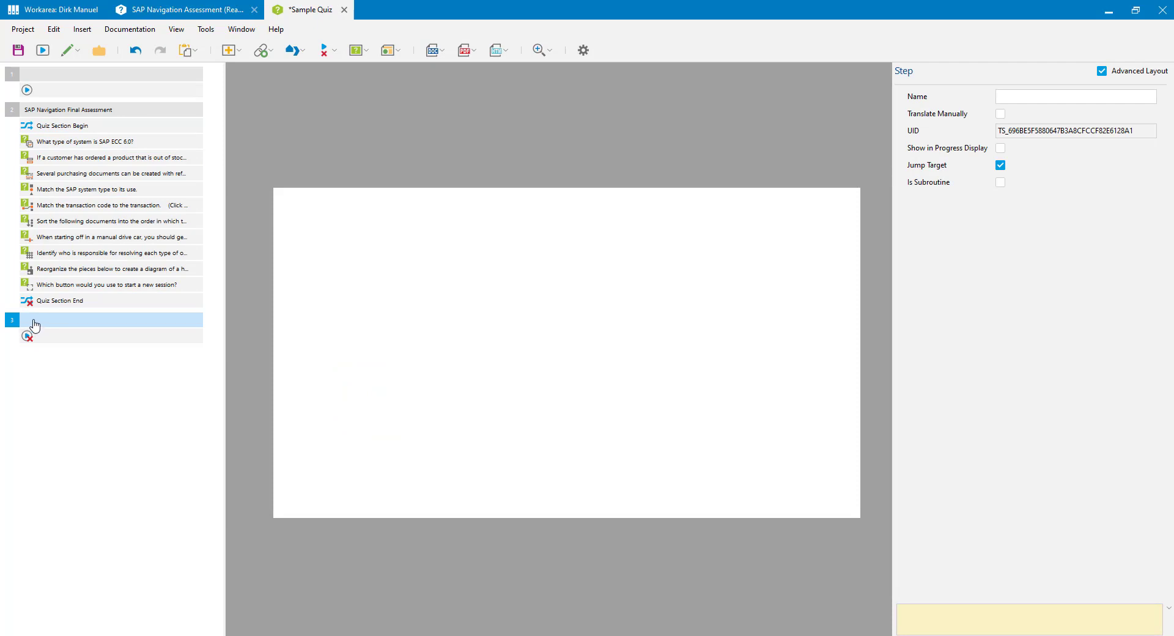
click(370, 51)
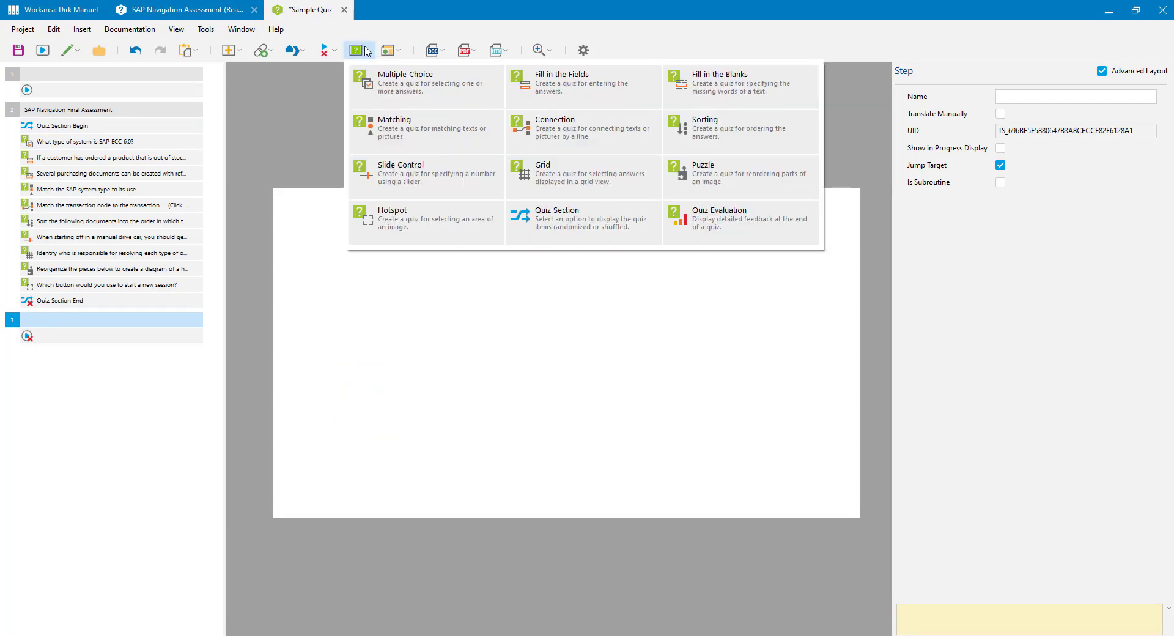
click(750, 237)
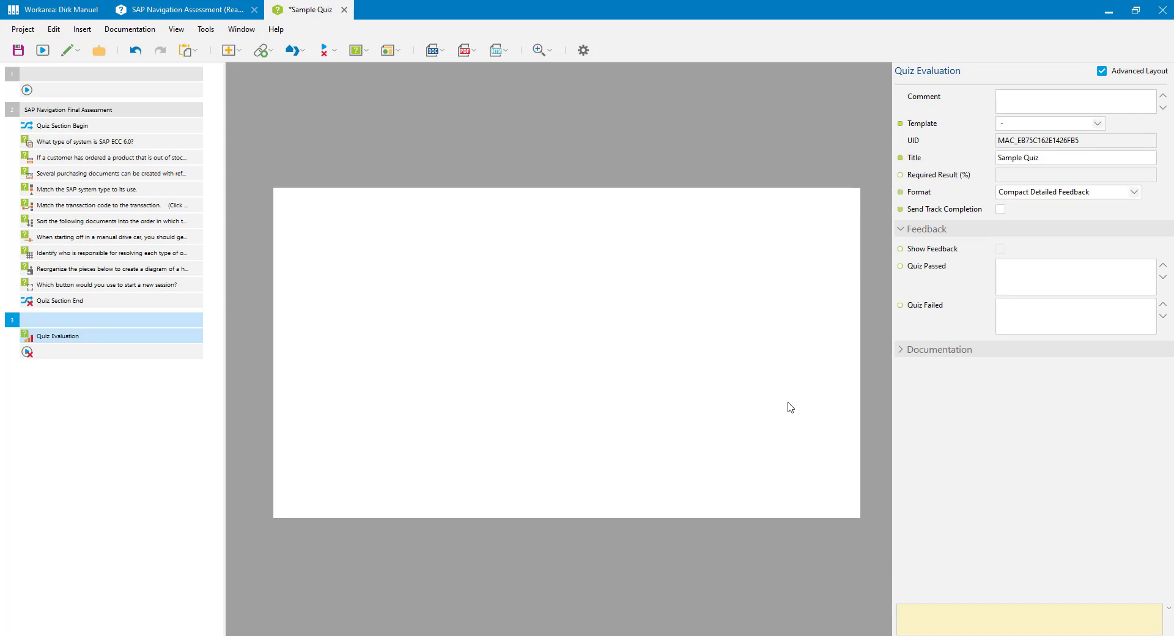
click(936, 132)
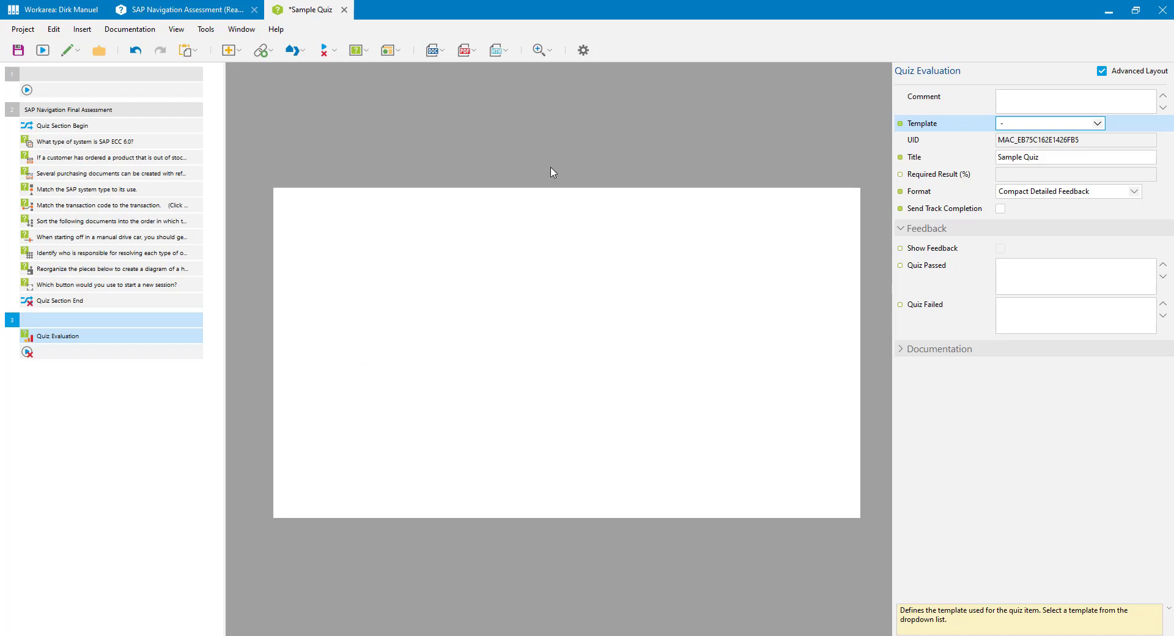
click(1098, 125)
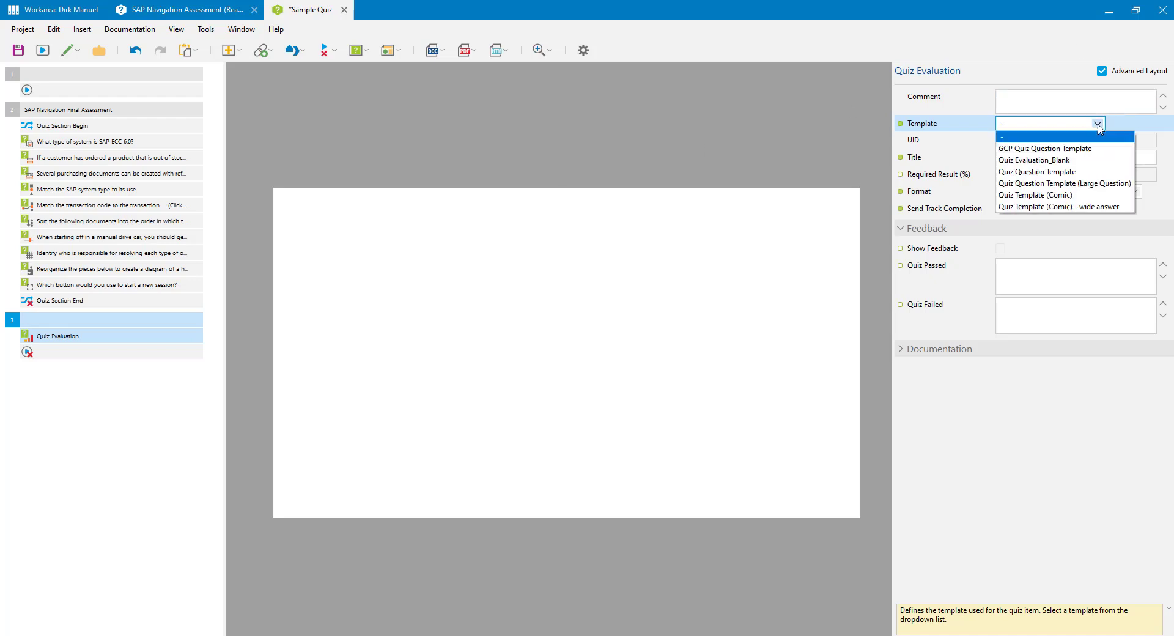
click(1063, 153)
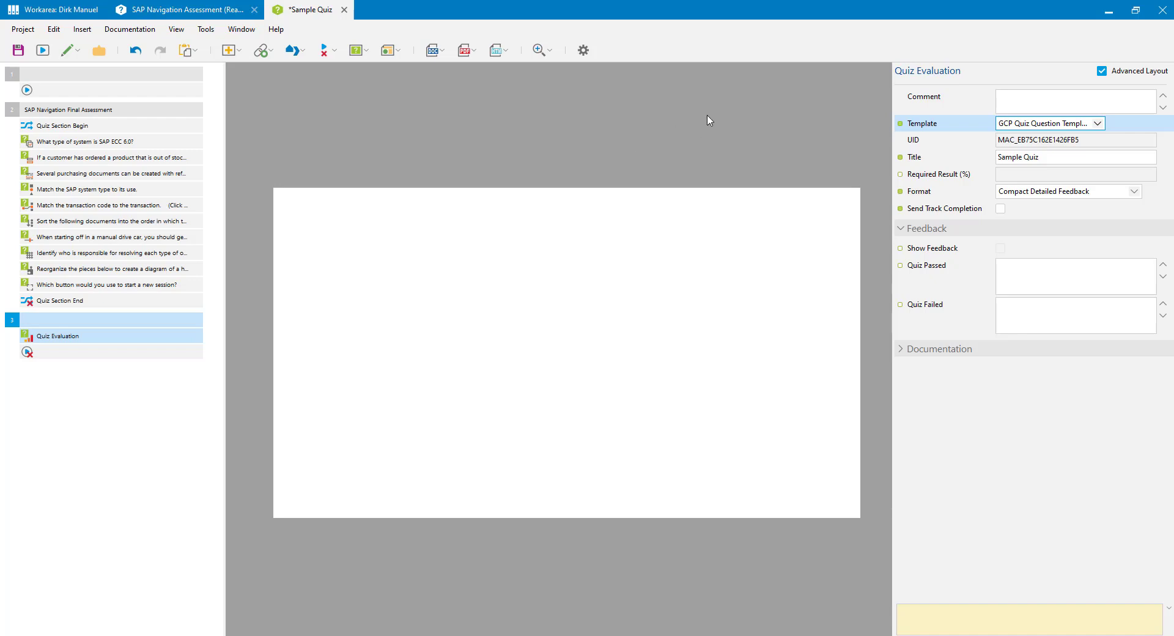
Review the Quiz Evaluation's format options, keeping Compact Detailed Feedback, and activate Send Track Completion
click(942, 193)
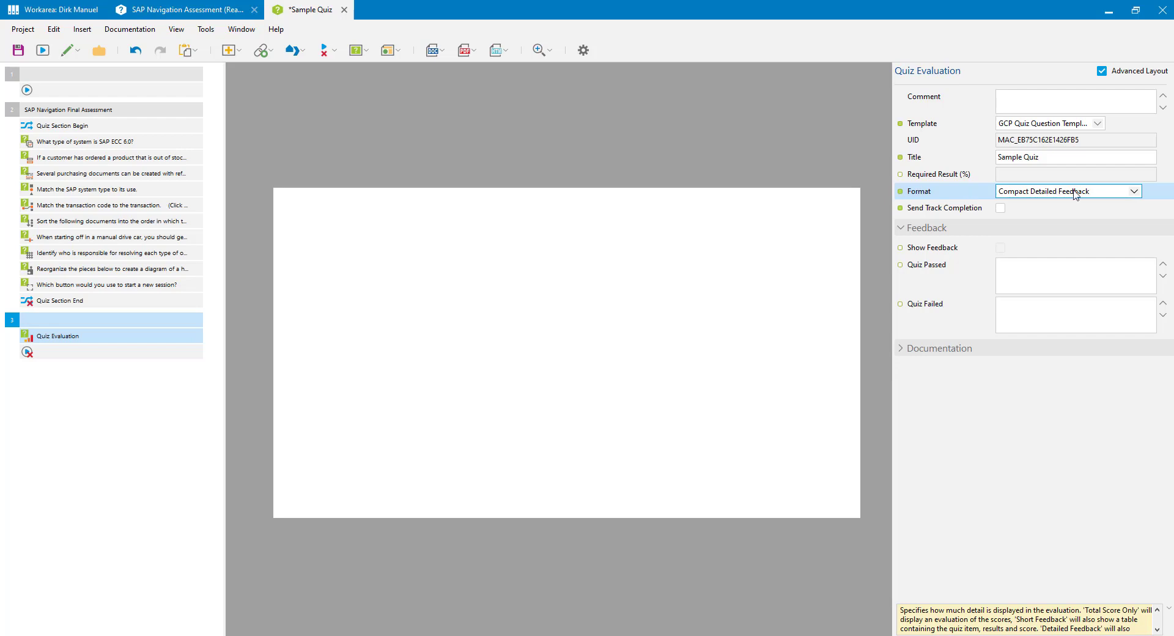
click(1136, 192)
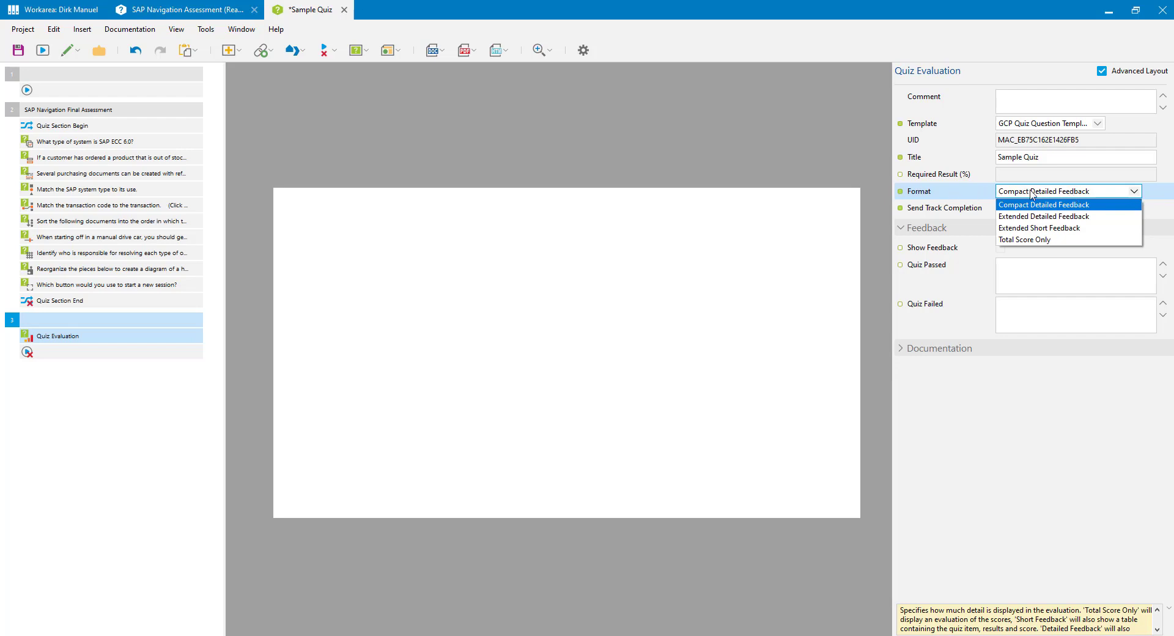
click(958, 196)
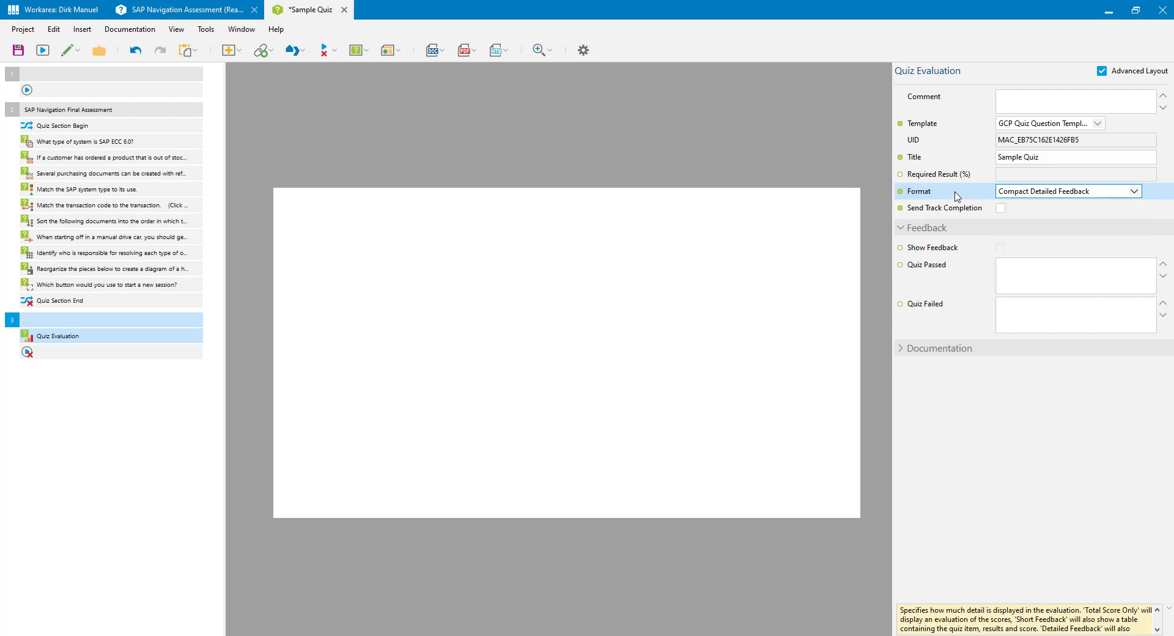
click(945, 209)
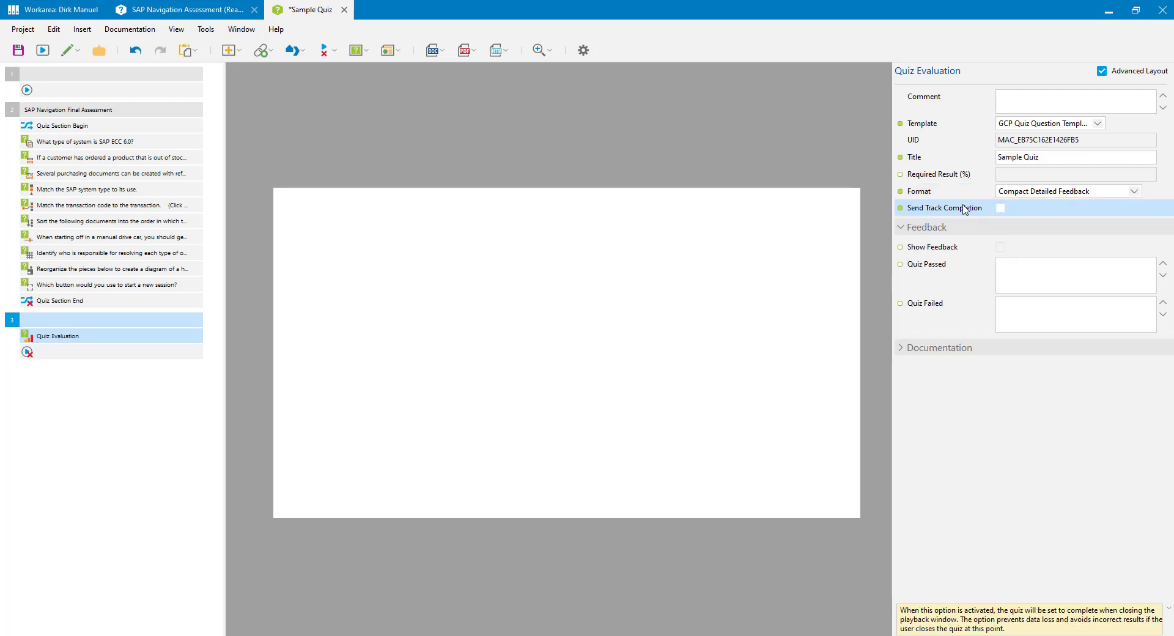
click(1002, 209)
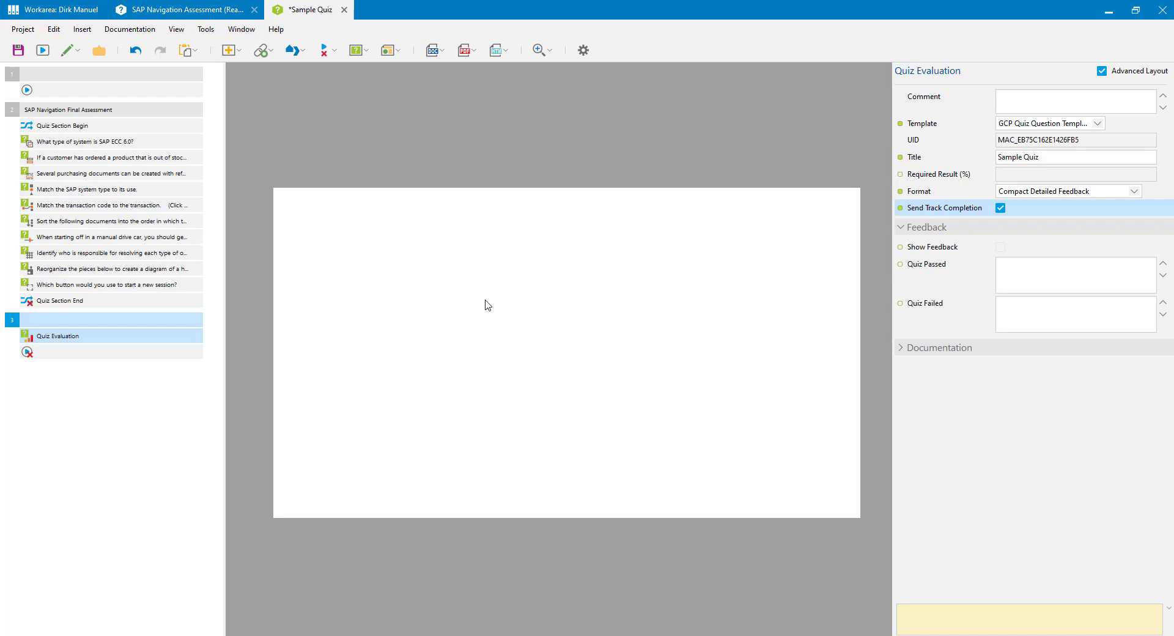
Activate Quiz Failed in the general GCP playback Project Overrides and enter the text "Sorry, you did not complete the assessment correctly."
click(204, 30)
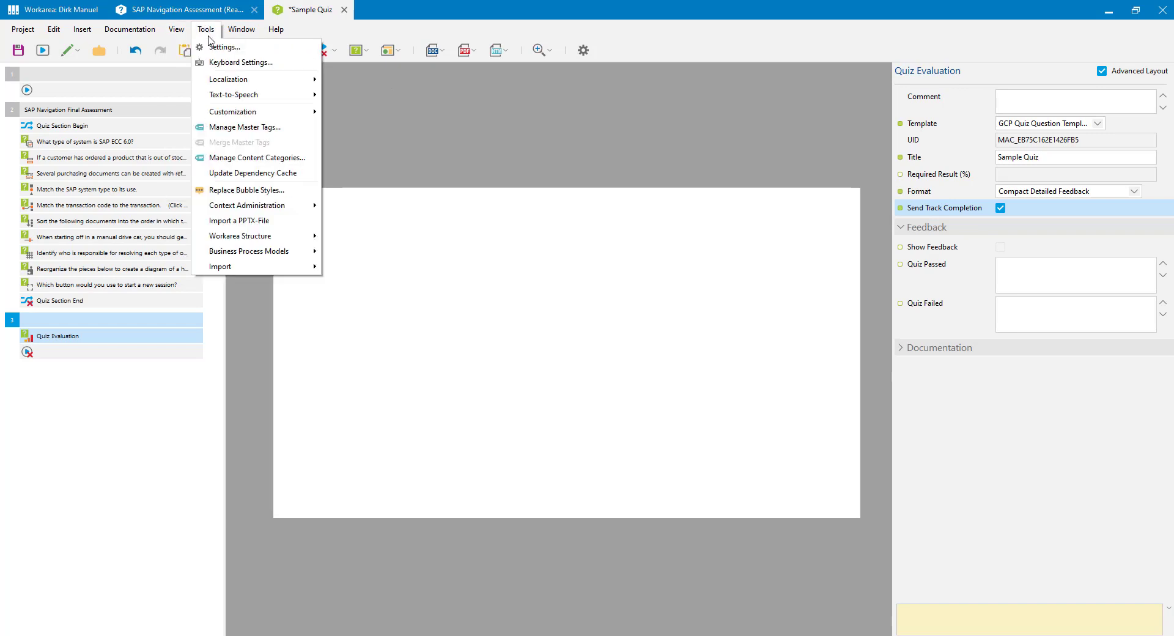
click(217, 48)
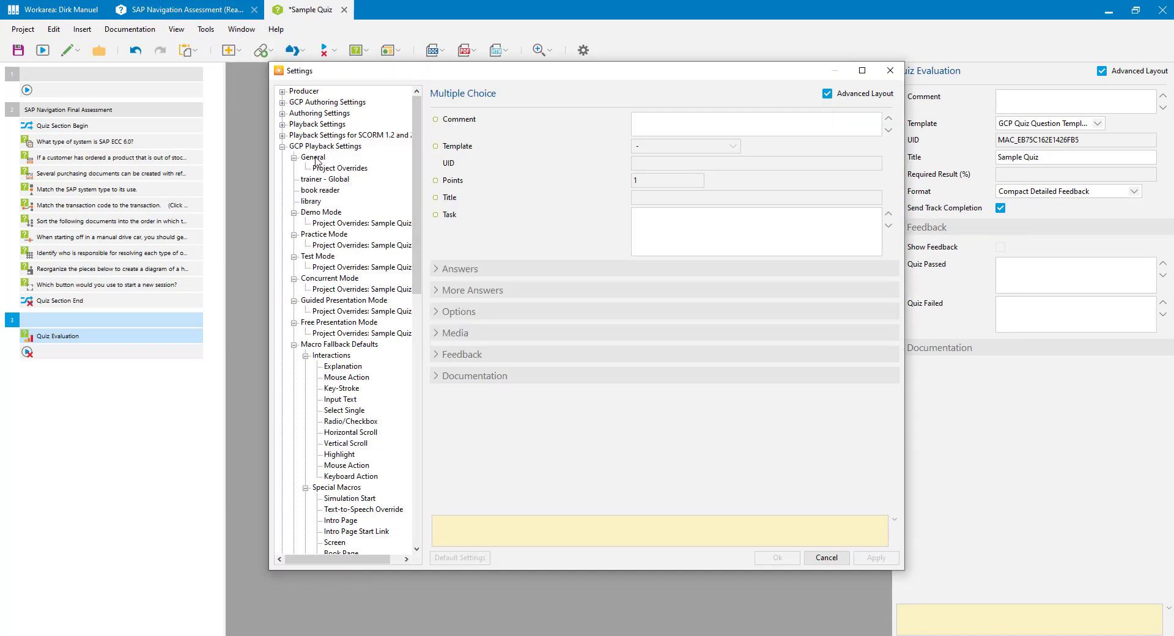
click(315, 158)
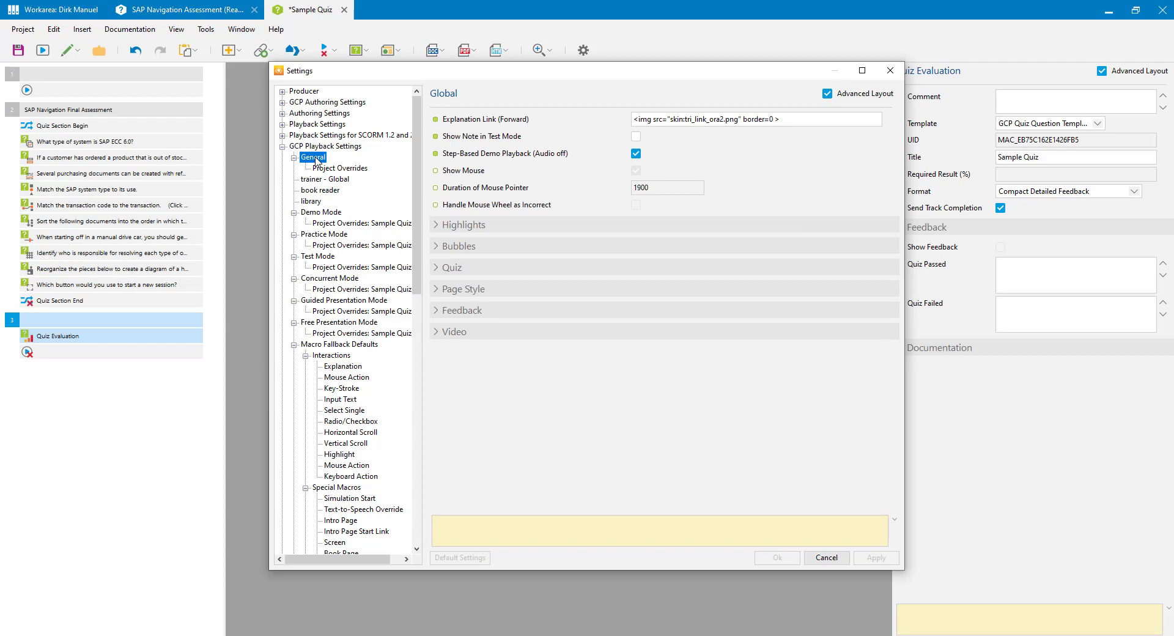
click(437, 268)
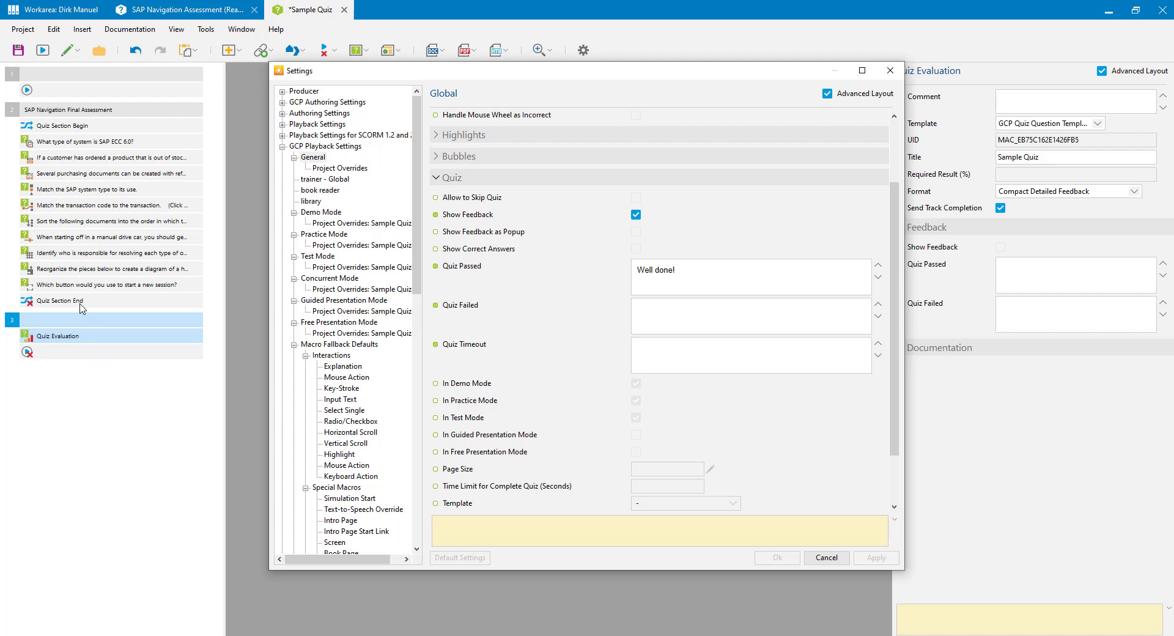
click(340, 170)
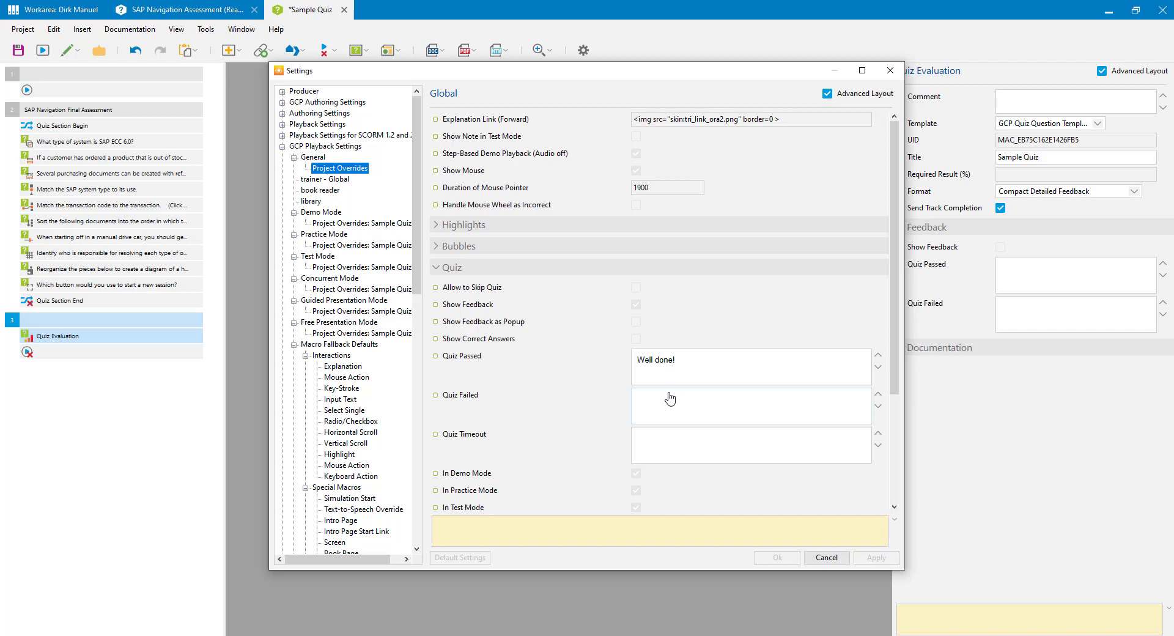
click(437, 397)
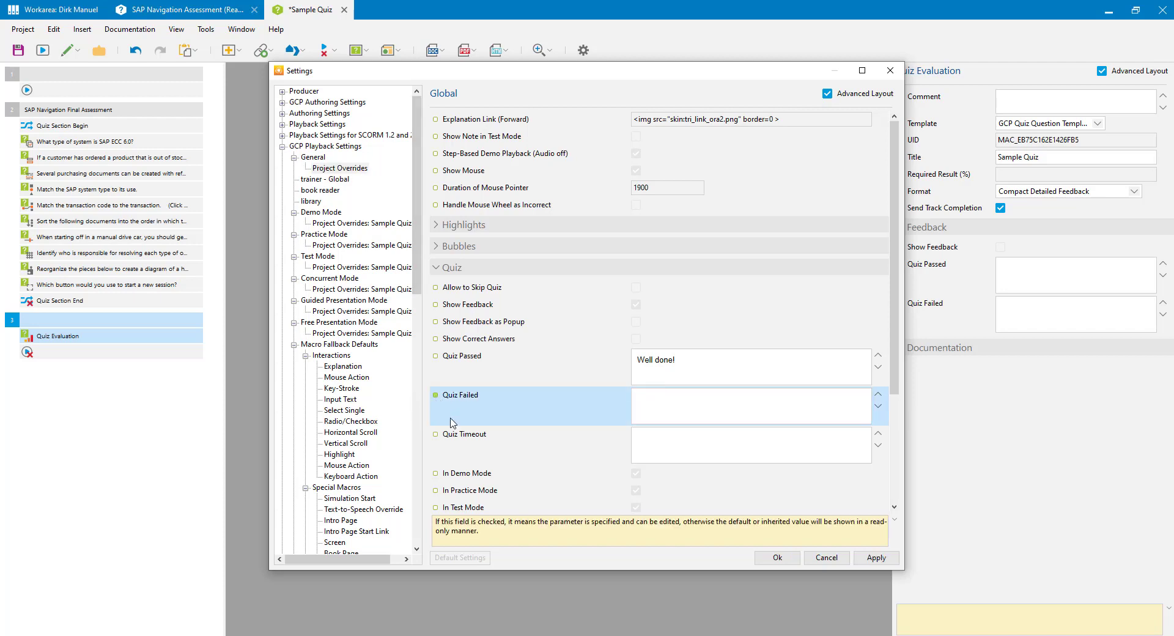
click(675, 410)
text(Sorry, y)
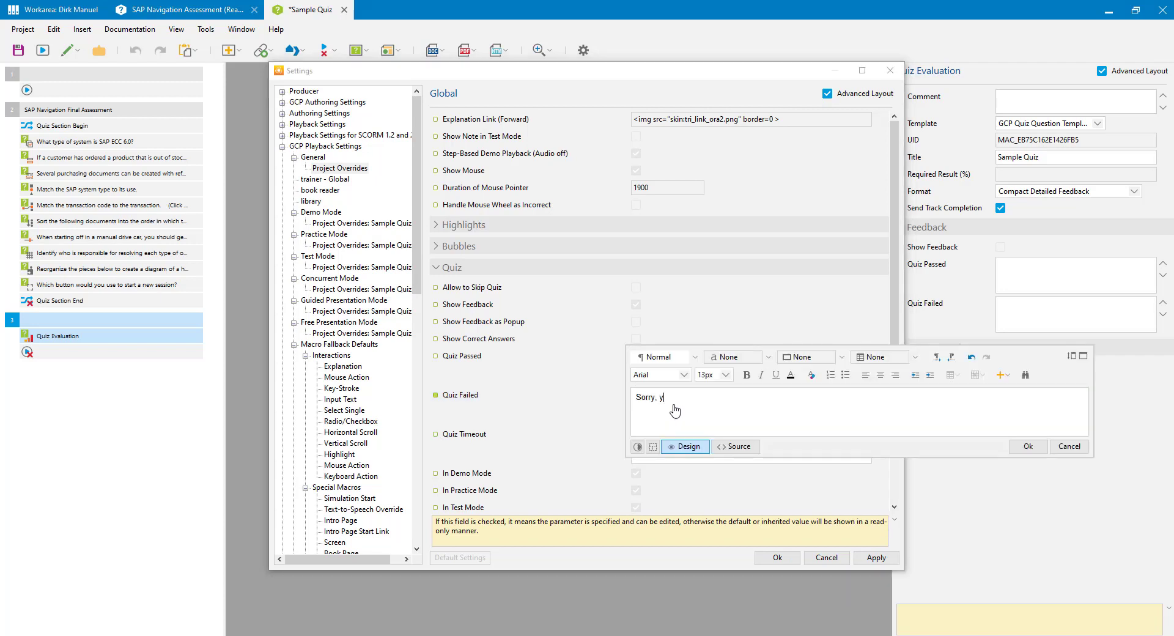
text(ou did not complete the assessment correctly.)
click(569, 446)
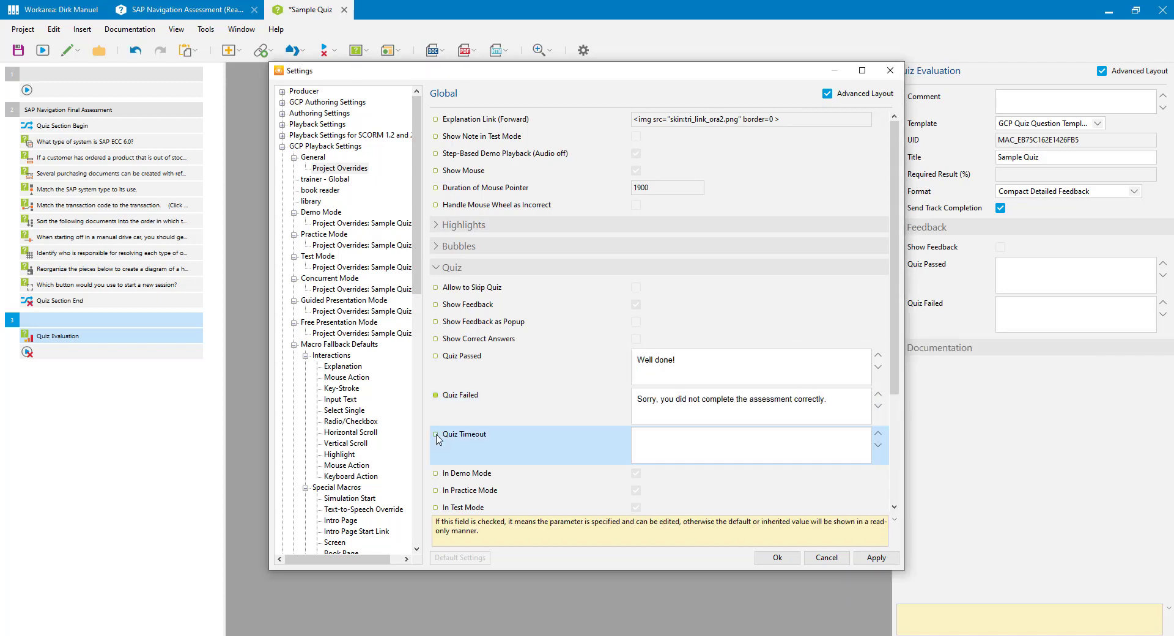
Enter "Sorry, you did not complete the assessment withing the available time." as the Quiz Timeout text, and apply and close the settings
click(669, 451)
text(Sorry, you did not complete )
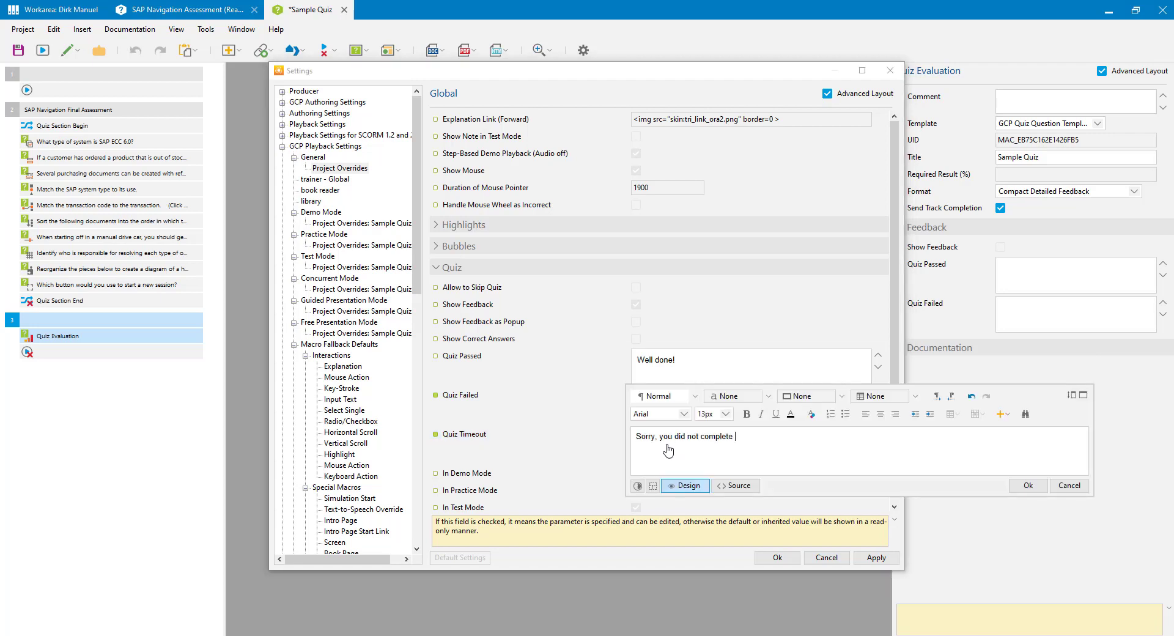
text(the assessment withing the available time.)
click(1028, 486)
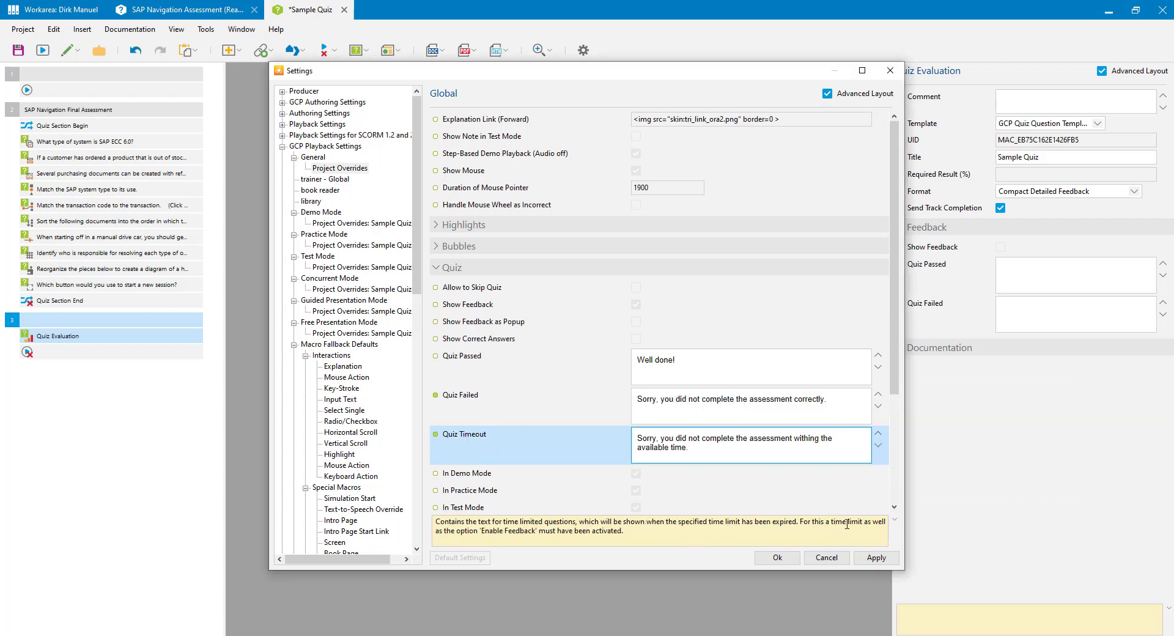
click(888, 559)
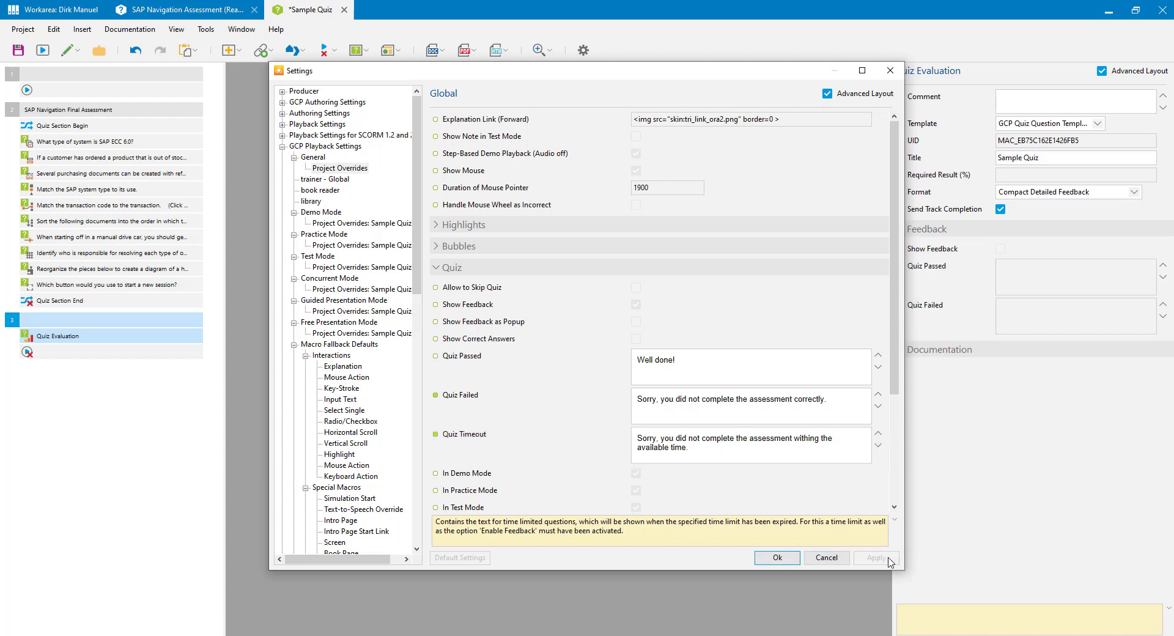
click(778, 558)
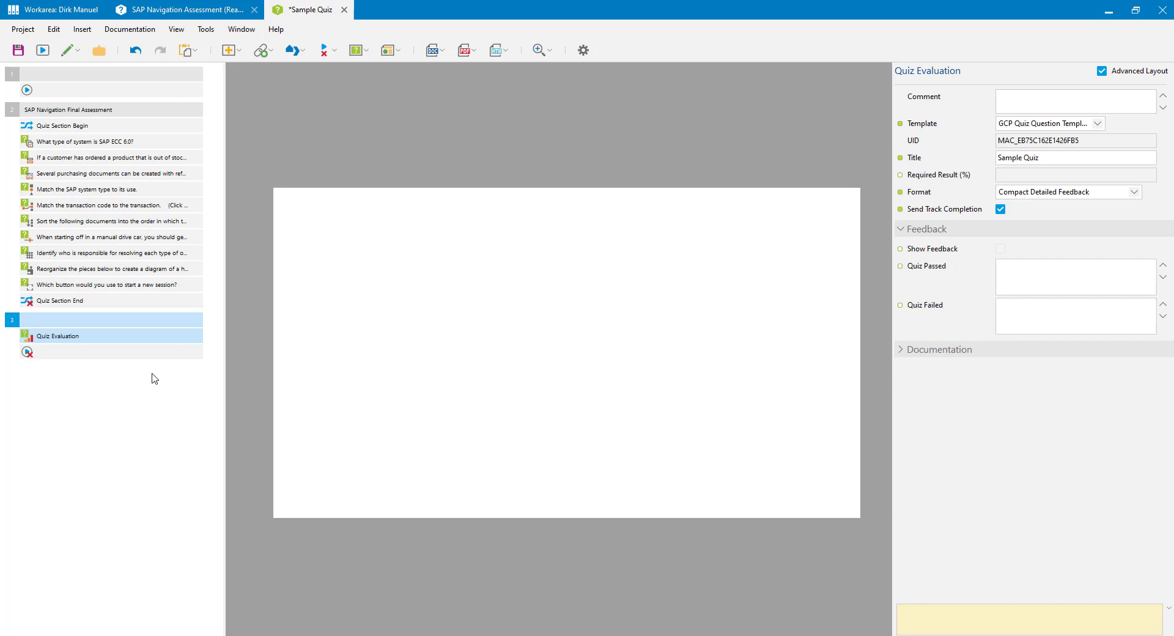
Select the SAP ECC 6.0 question and examine the Multiple Choice feedback defaults in the GCP playback Macro Fallback Defaults, leaving the settings unchanged
click(929, 267)
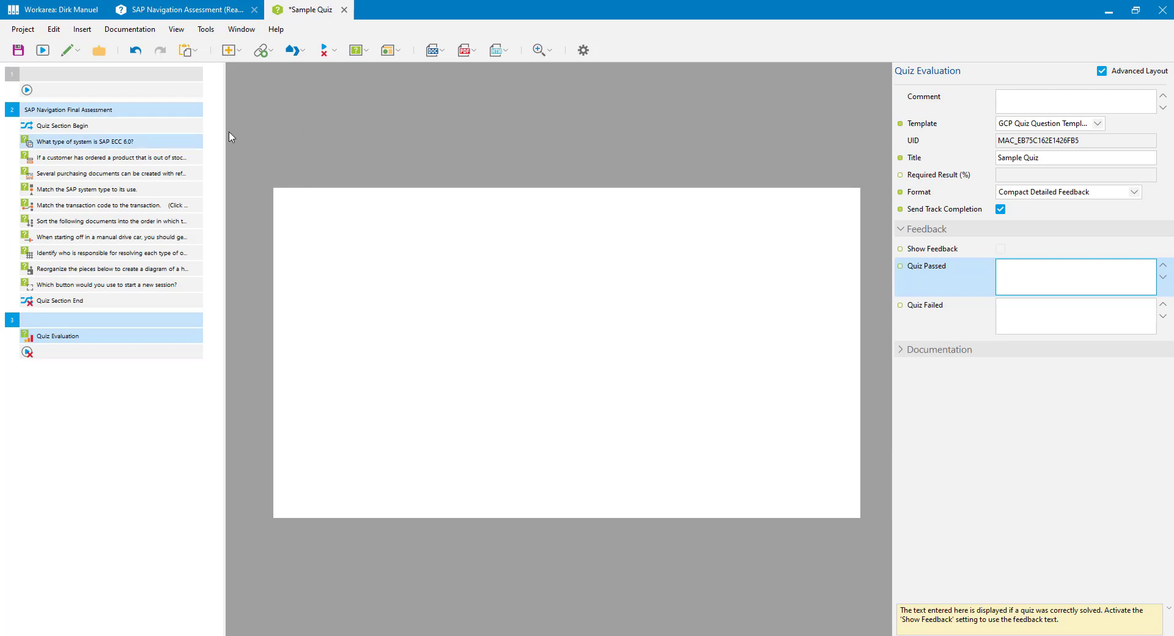
click(154, 151)
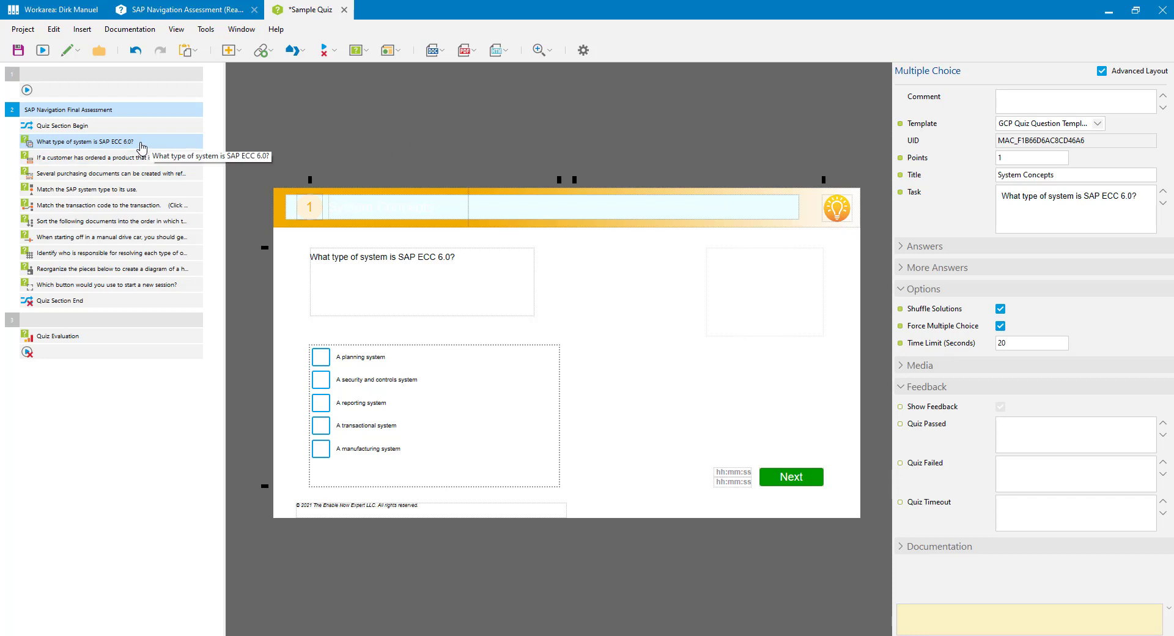
click(206, 29)
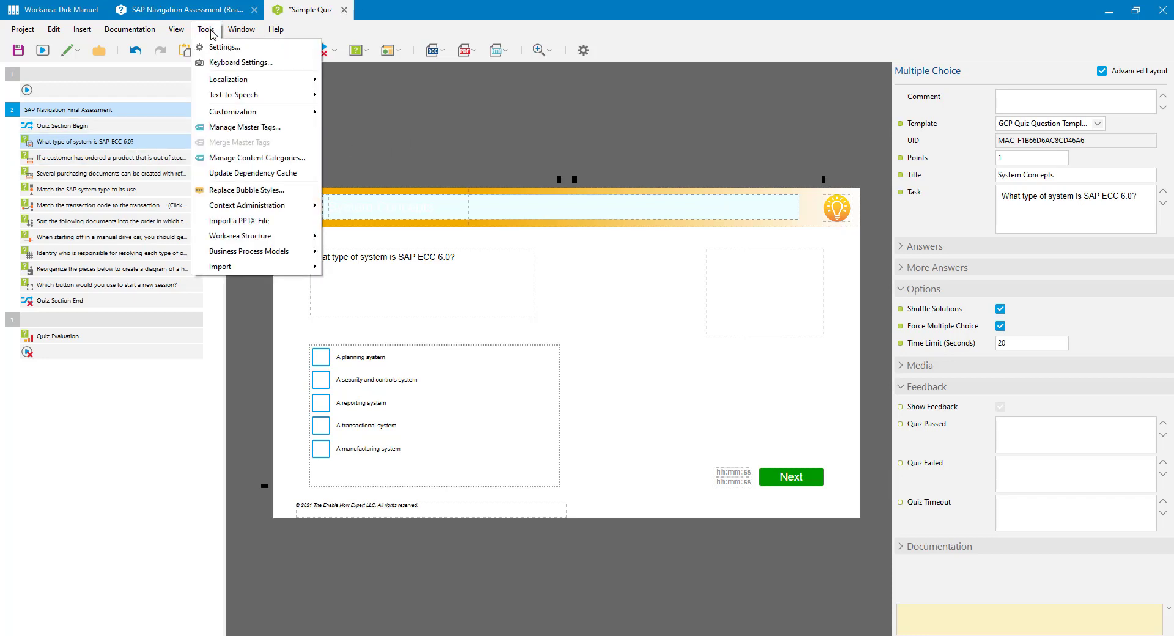
click(233, 47)
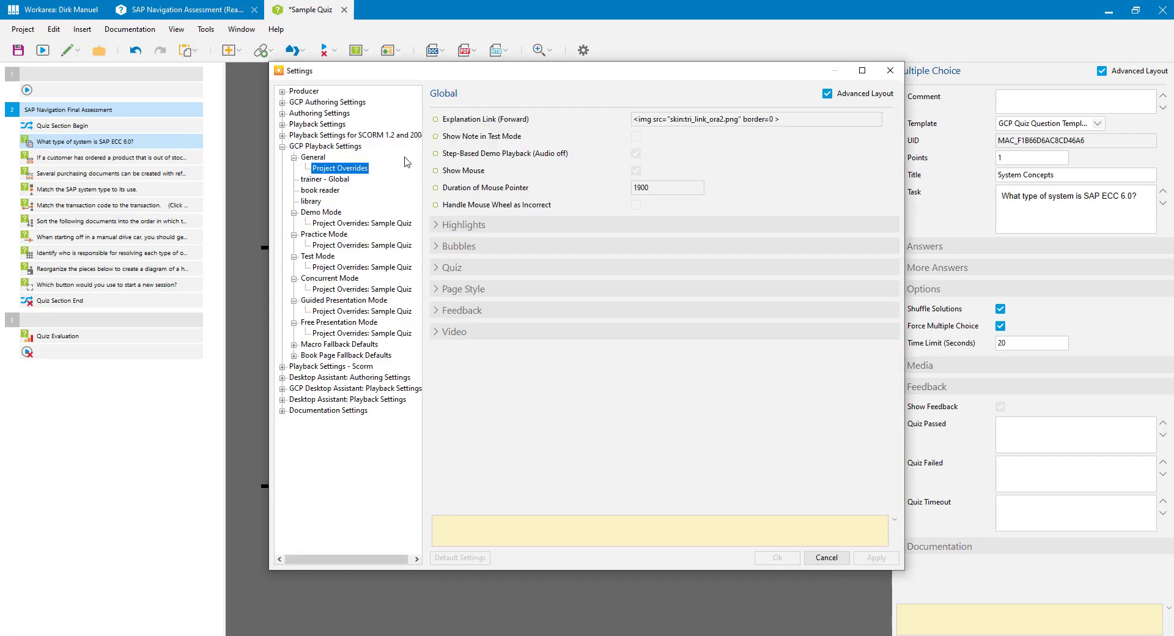
click(294, 345)
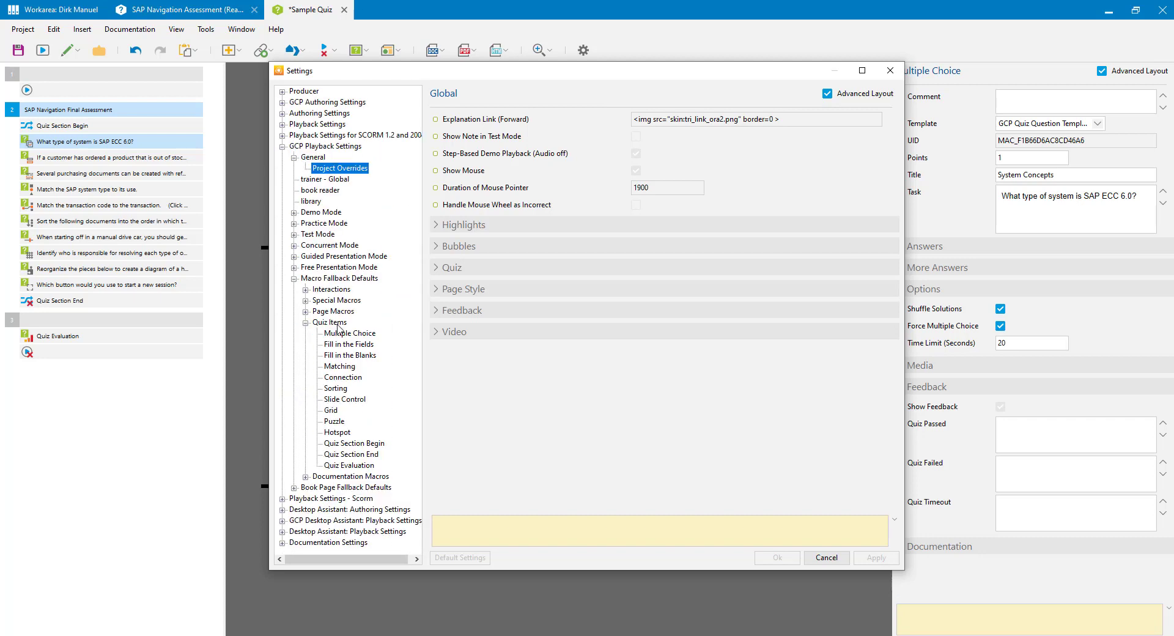
click(337, 324)
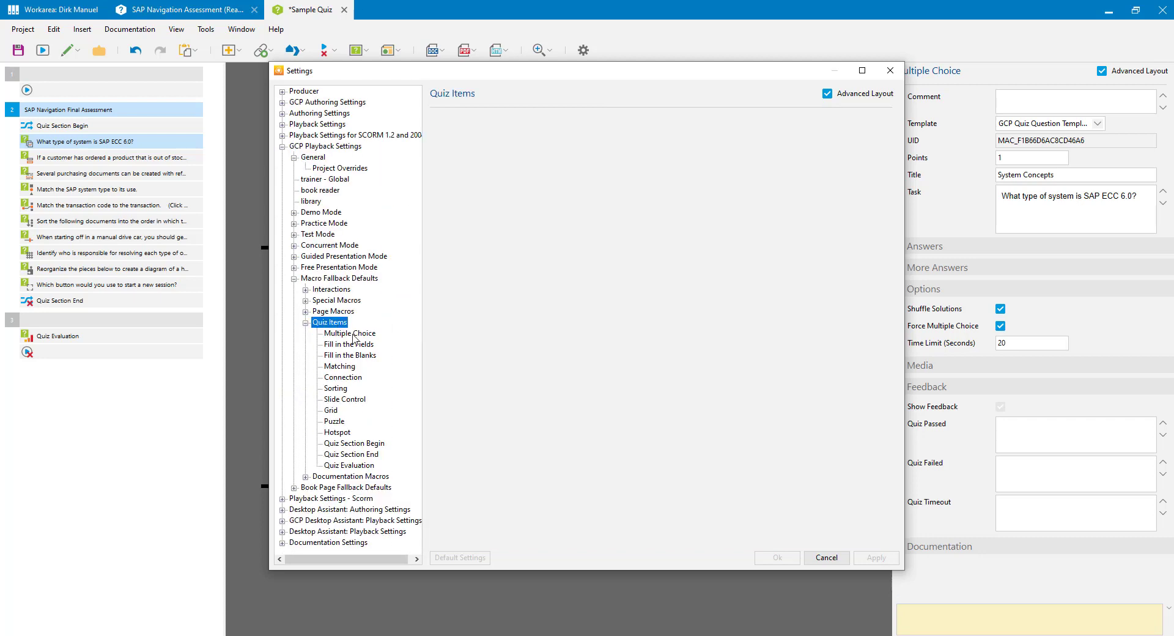
click(354, 336)
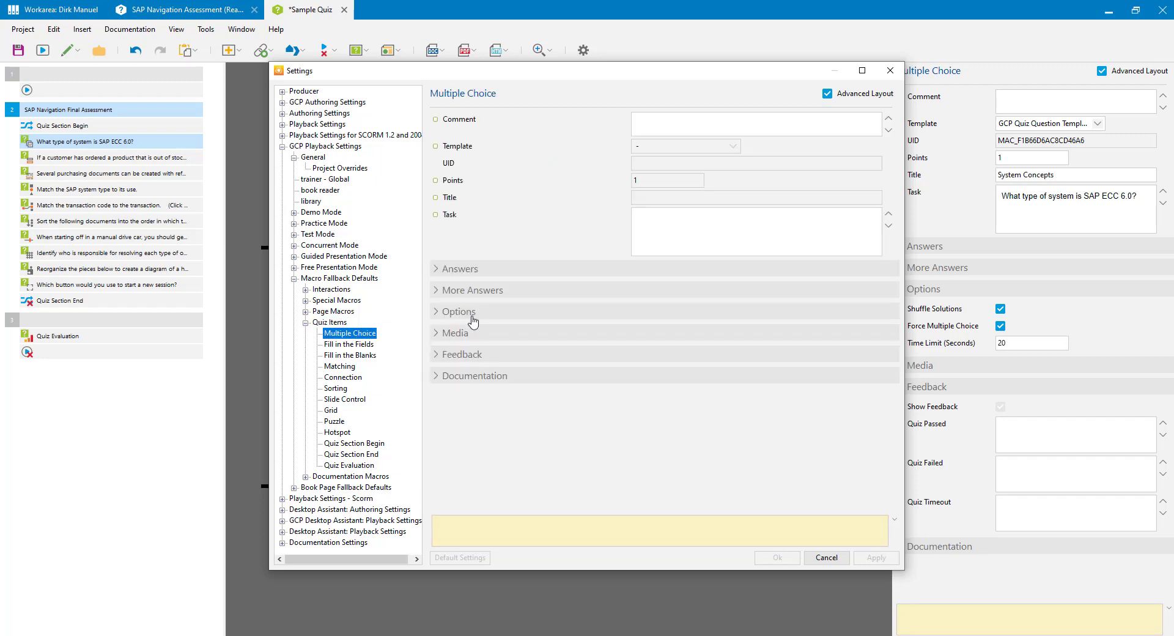
click(443, 355)
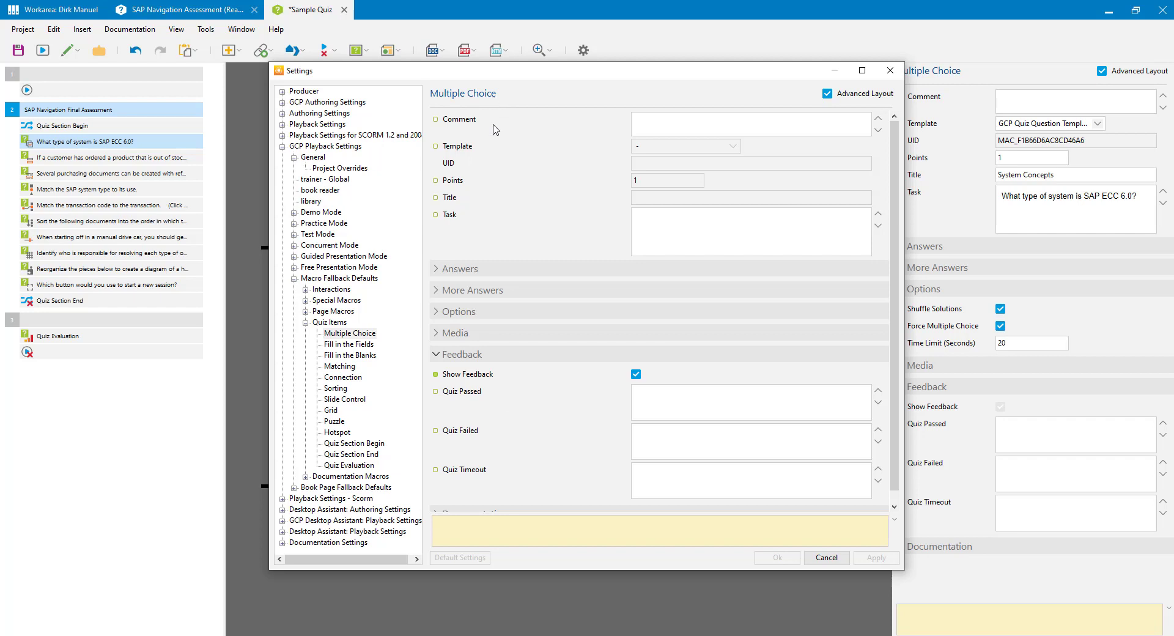
click(826, 558)
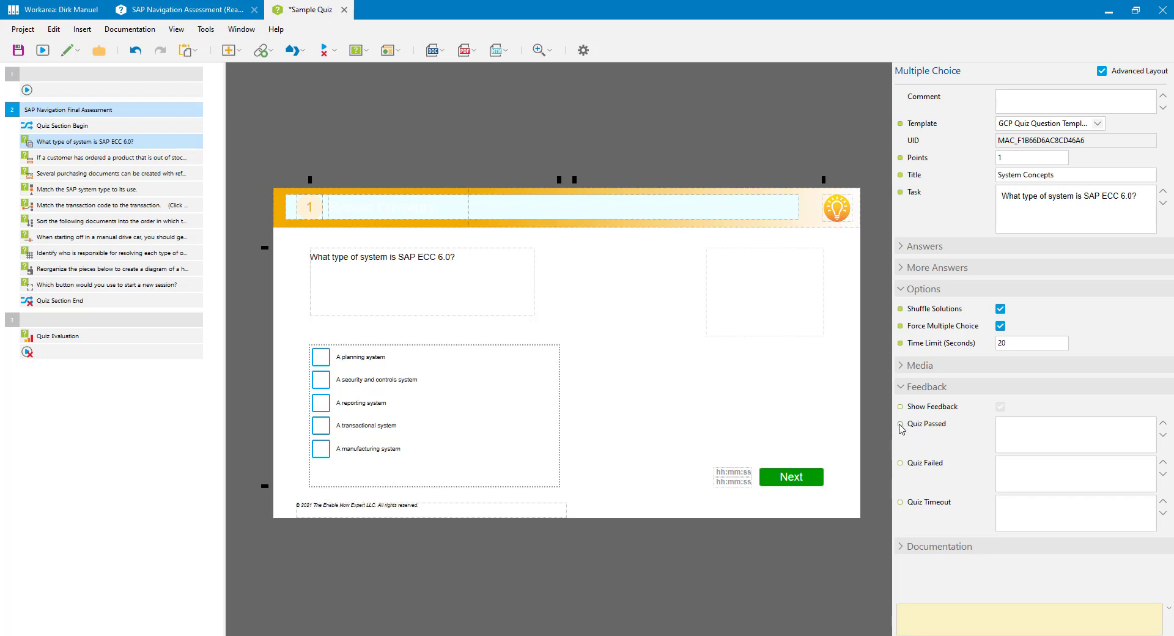
Enter "That is correct!" as the Quiz Passed feedback text for the SAP ECC 6.0 multiple choice question
click(1026, 438)
text(That is correct!)
Set Quiz Failed to "Sorry, that is not the correct answer. Please review the section General Concepts in the SAP Navigation course, and try again.", italicizing both names
click(1013, 475)
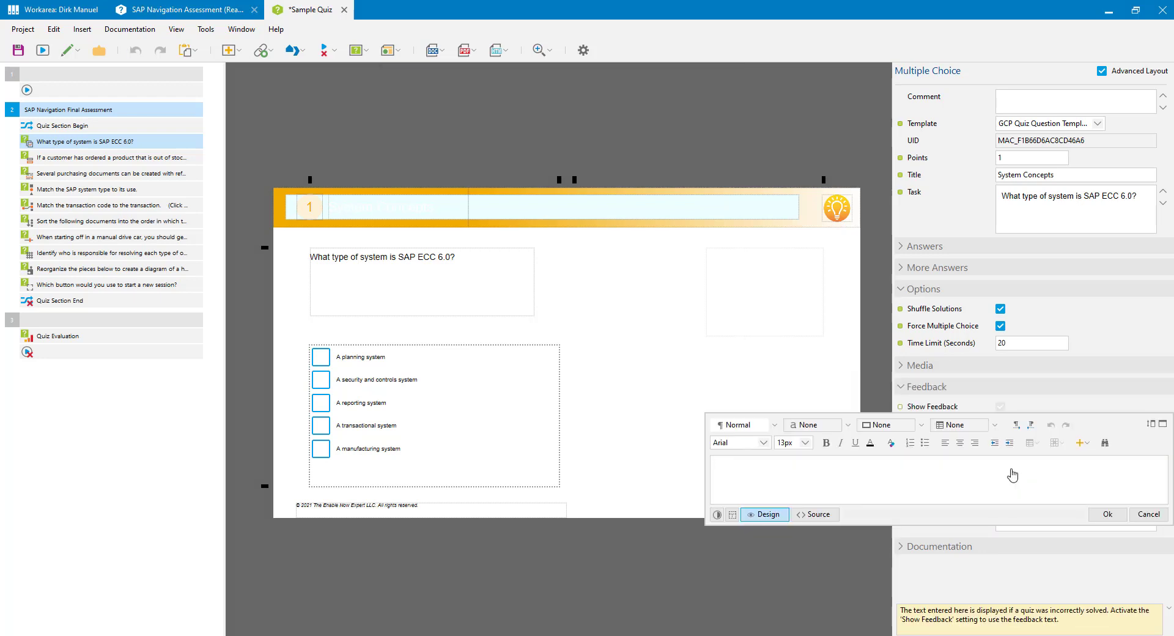
text(Sorry, that is not the correct answer.)
key(Return)
text(Please review the section)
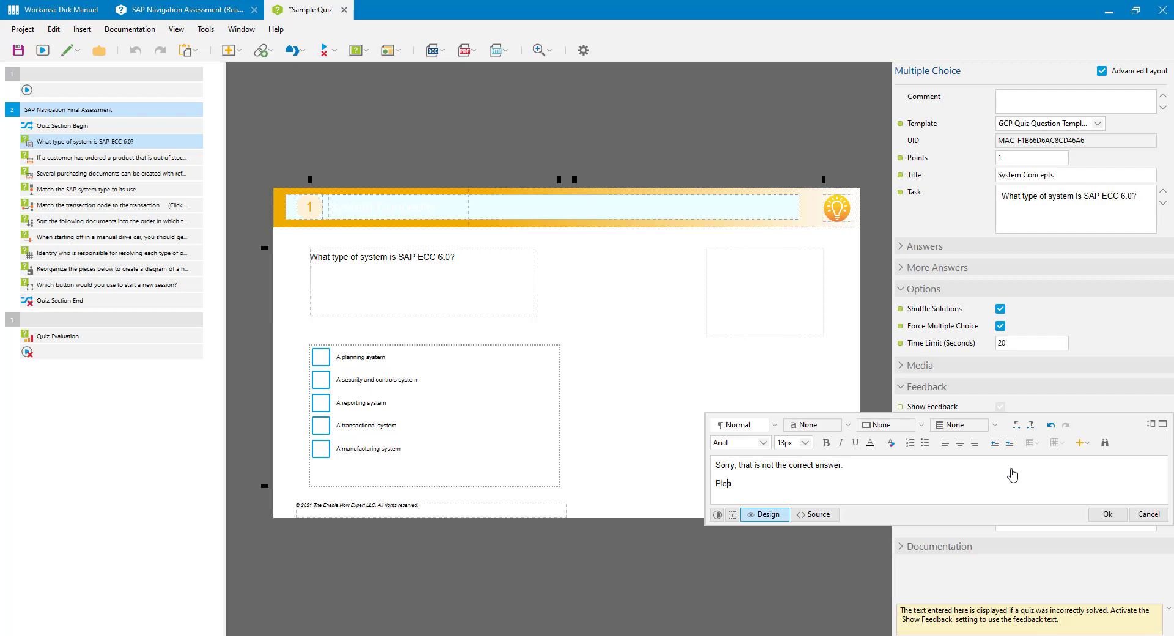
key(ctrl+i)
text(General Concepts)
key(ctrl+i)
text(in the)
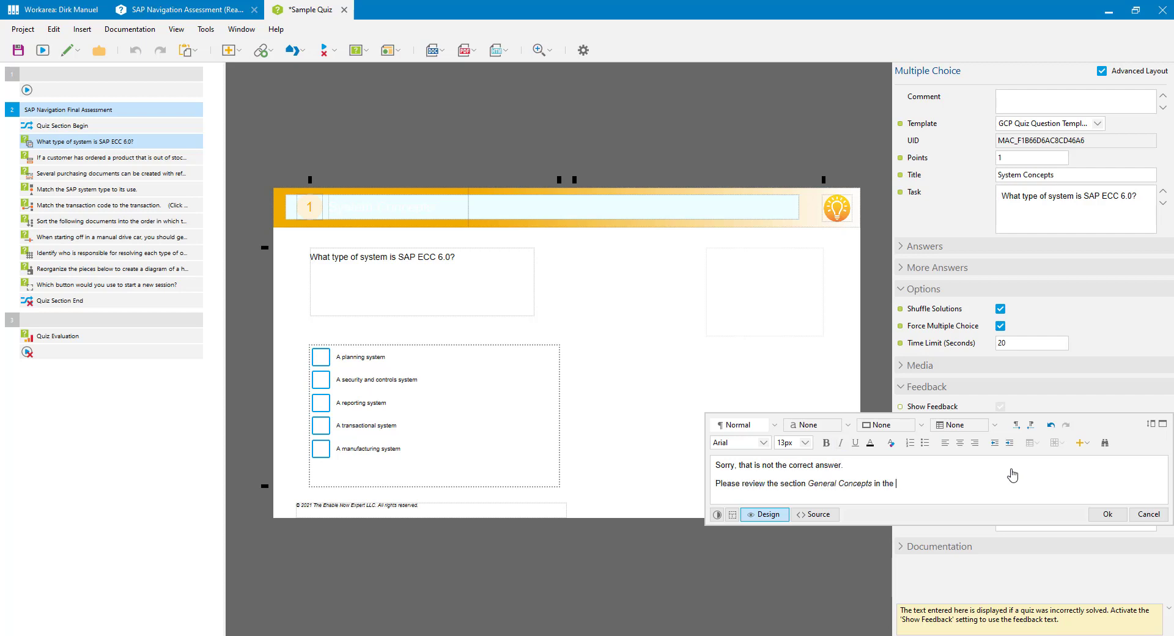
key(ctrl+i)
text(SAP Navigation)
key(ctrl+i)
text(course, and try again.)
click(1108, 514)
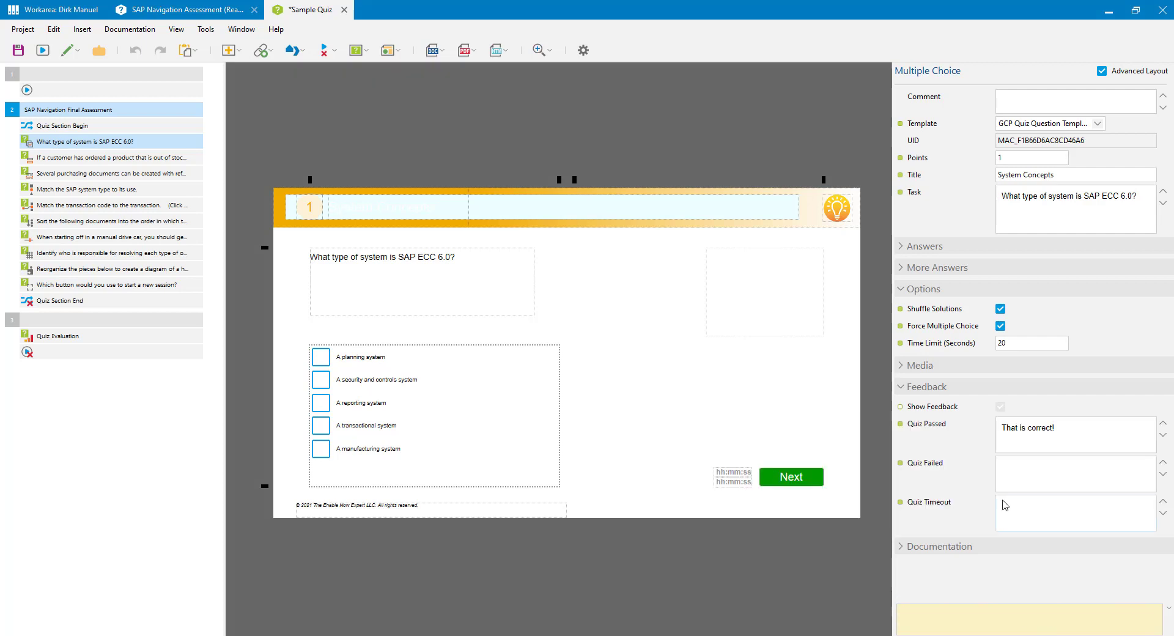
Enter "Time's up!" as the Quiz Timeout feedback text for the same question
click(1040, 502)
text(Time's up!)
click(1108, 554)
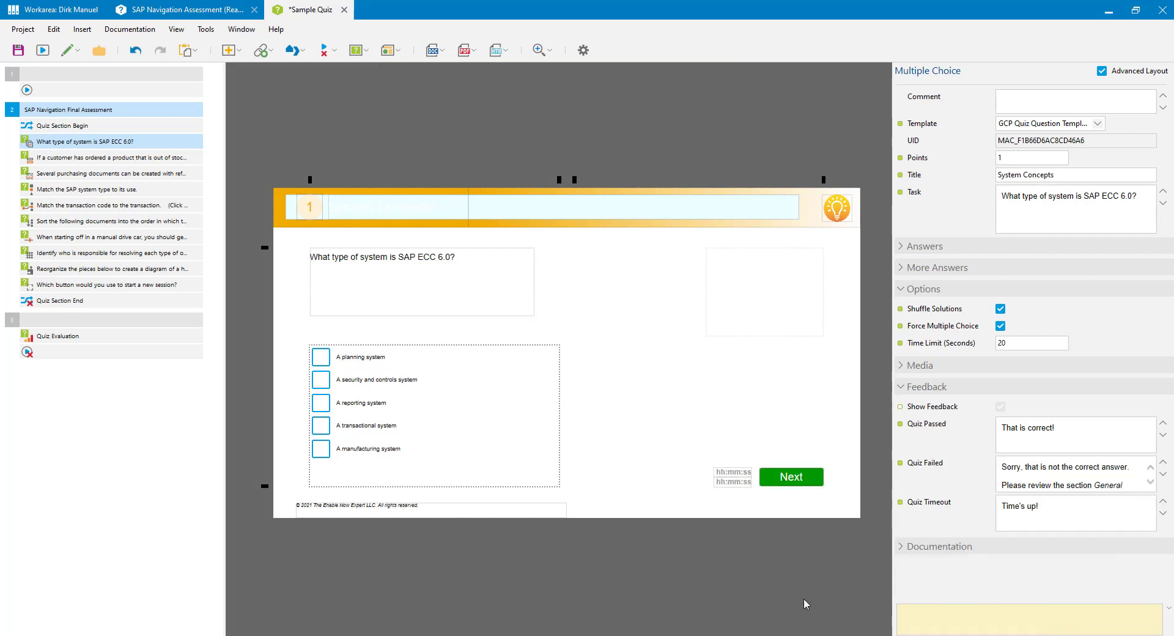
Preview the SAP ECC 6.0 question, answer it with "A transactional system", check the feedback, and move past the question
click(718, 454)
key(F5)
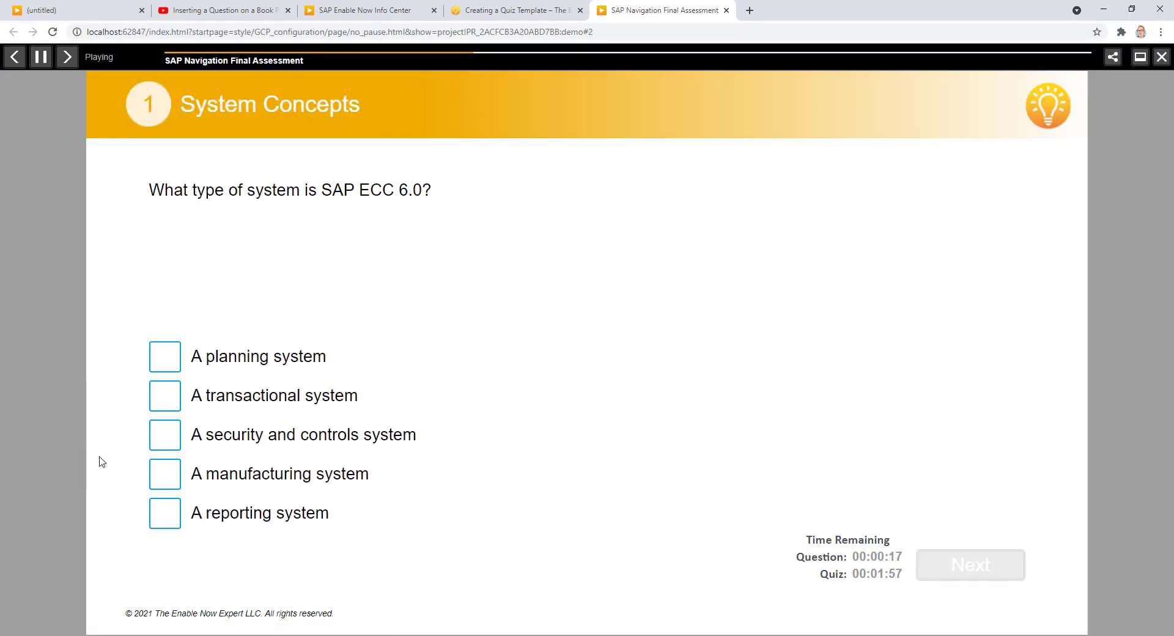
click(166, 399)
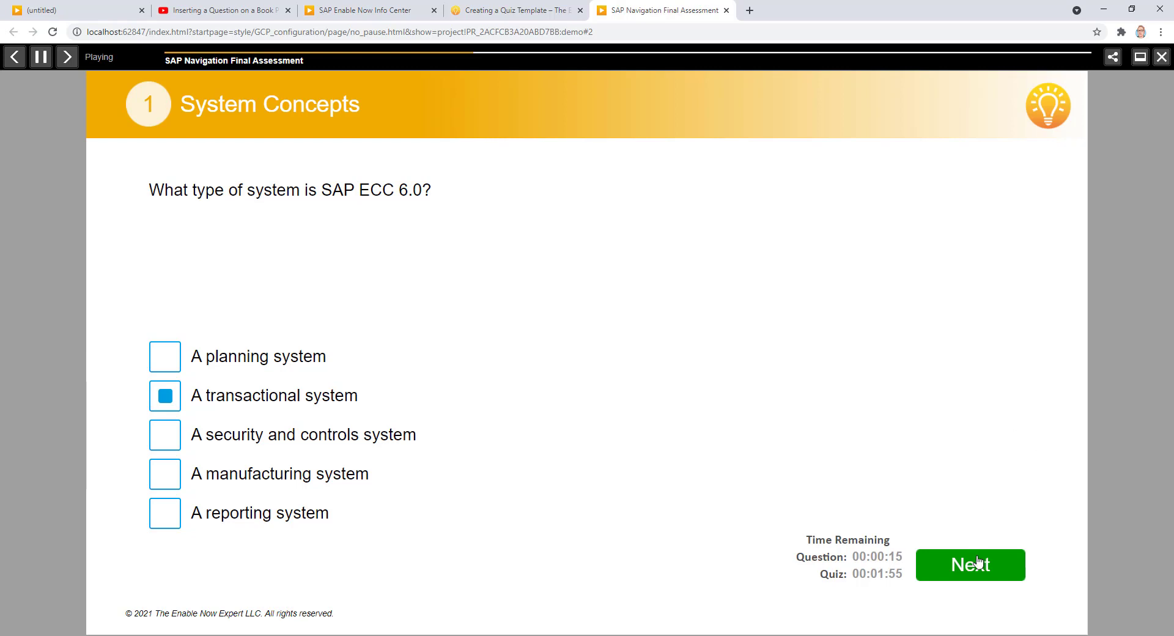
click(966, 571)
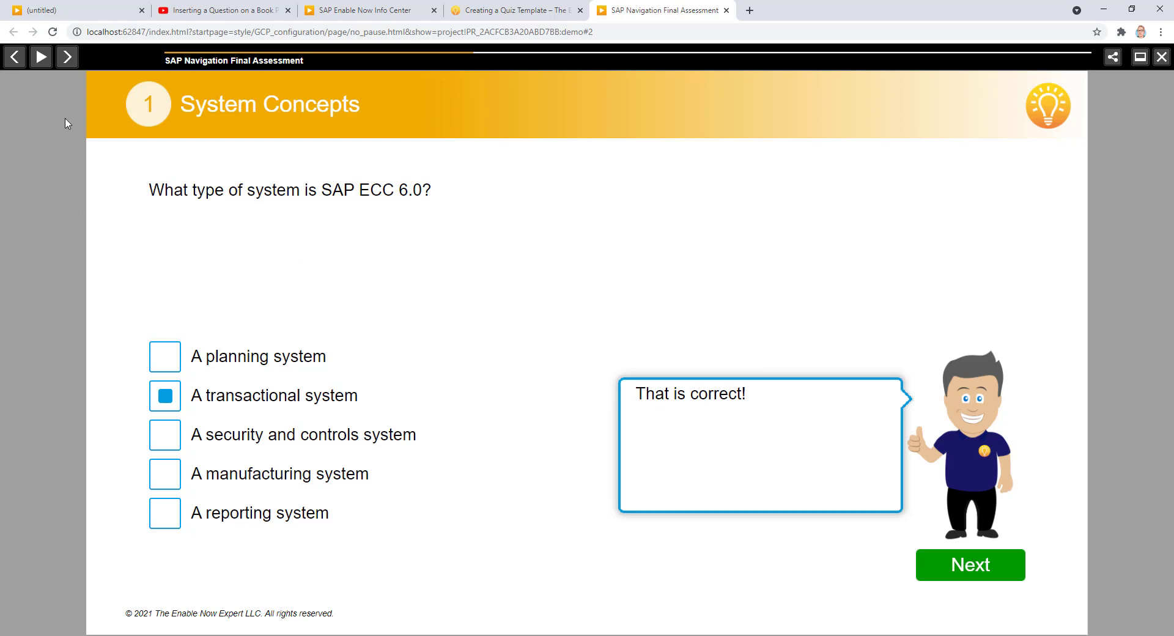
click(68, 57)
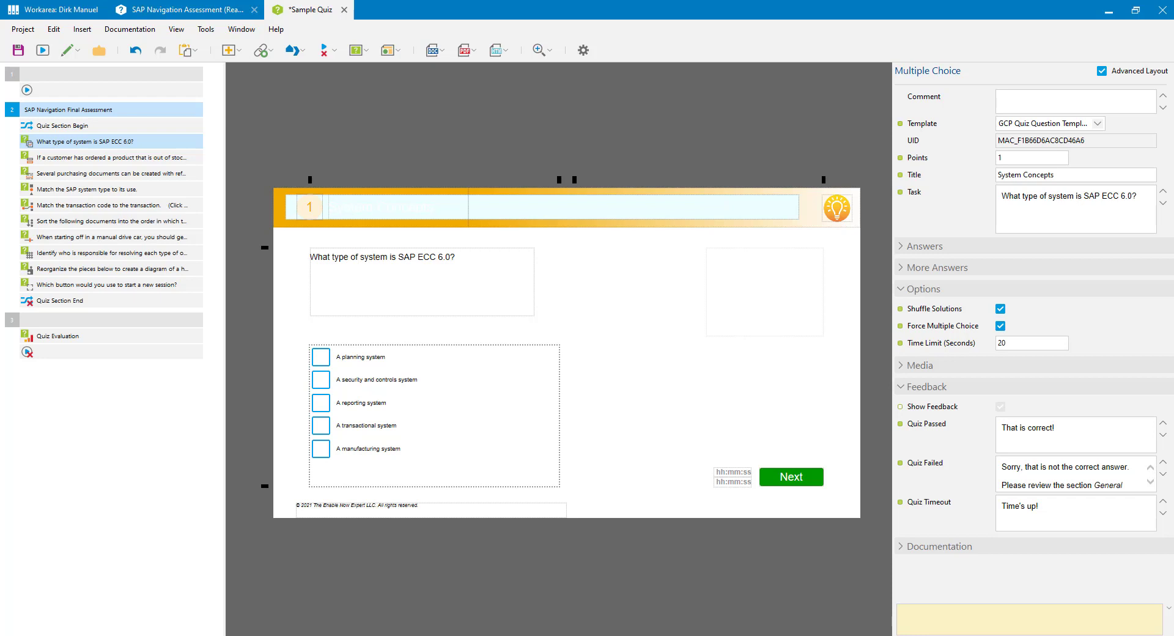
click(367, 52)
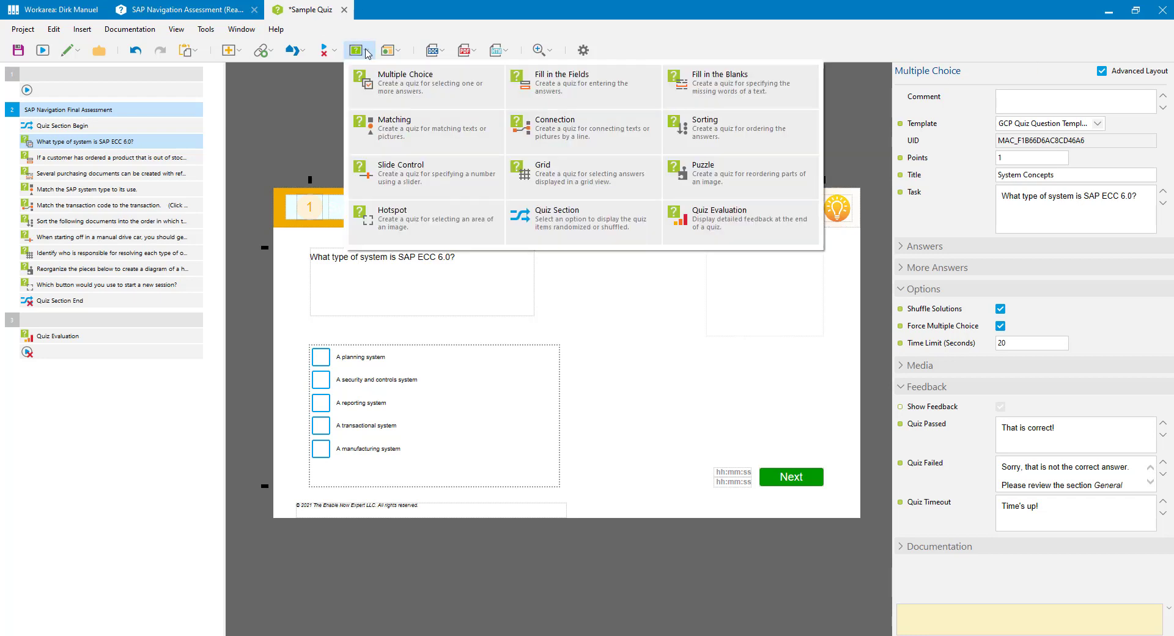
click(839, 119)
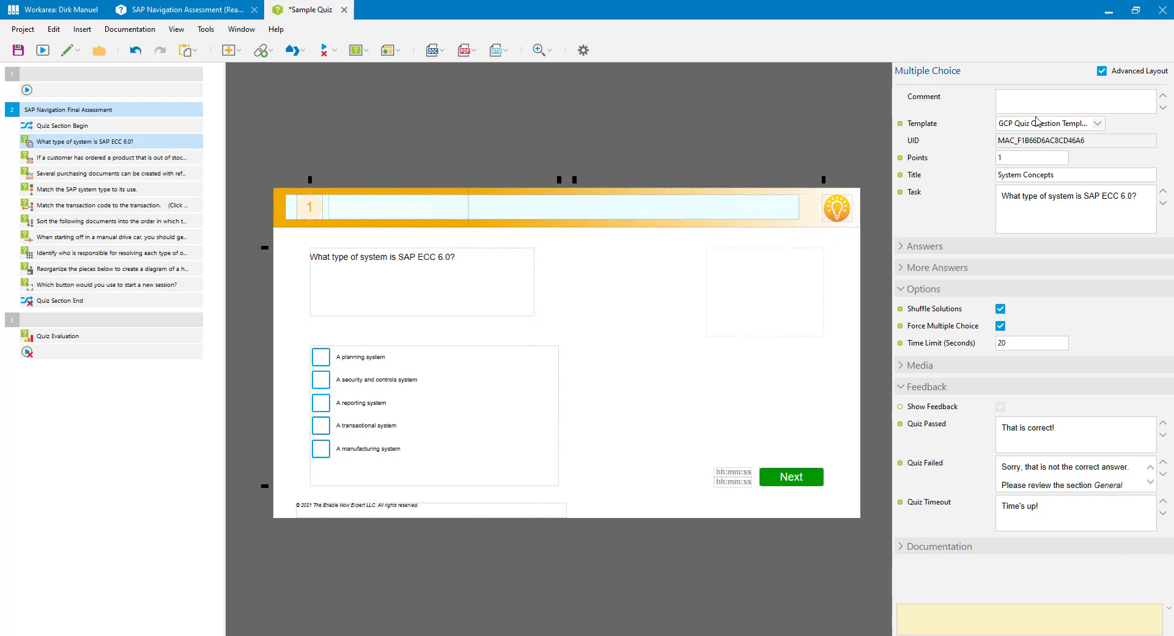